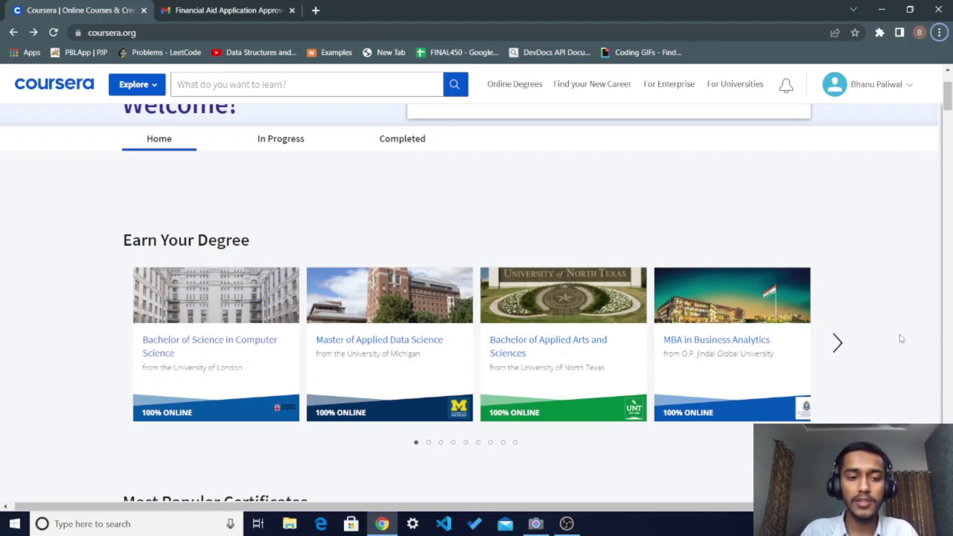
Step: Search the Coursera catalogue for 'python'
scroll(902, 339, "down", 1)
scroll(902, 339, "up", 2)
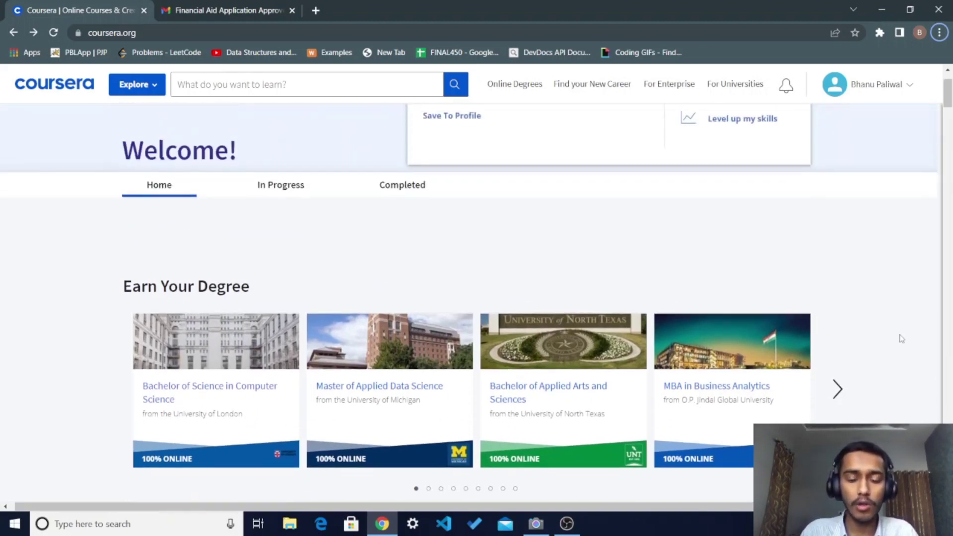
scroll(902, 339, "down", 3)
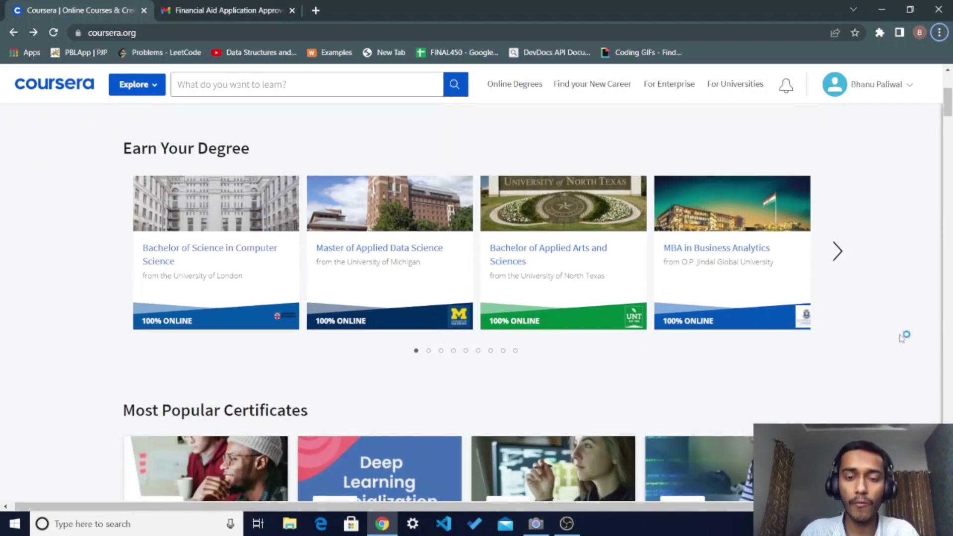
scroll(901, 339, "down", 5)
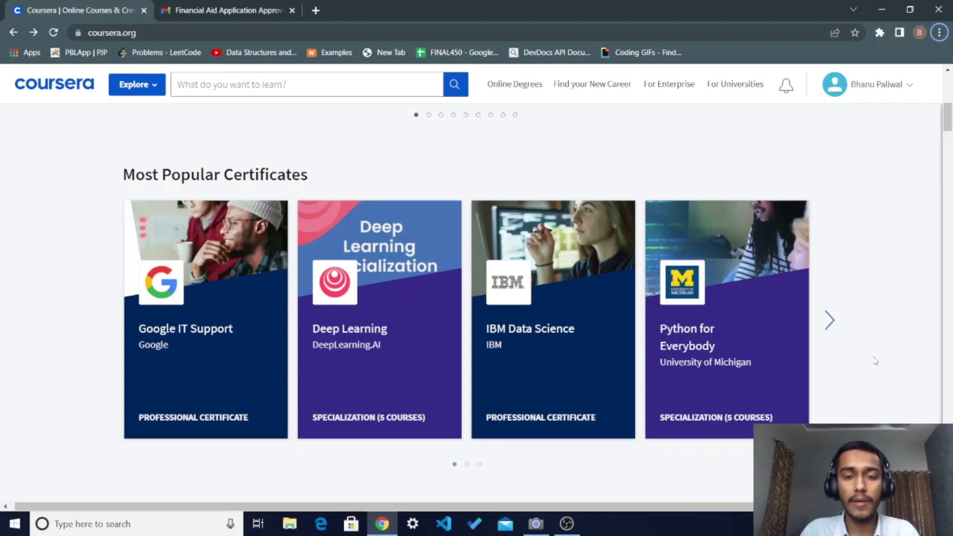
scroll(875, 361, "down", 12)
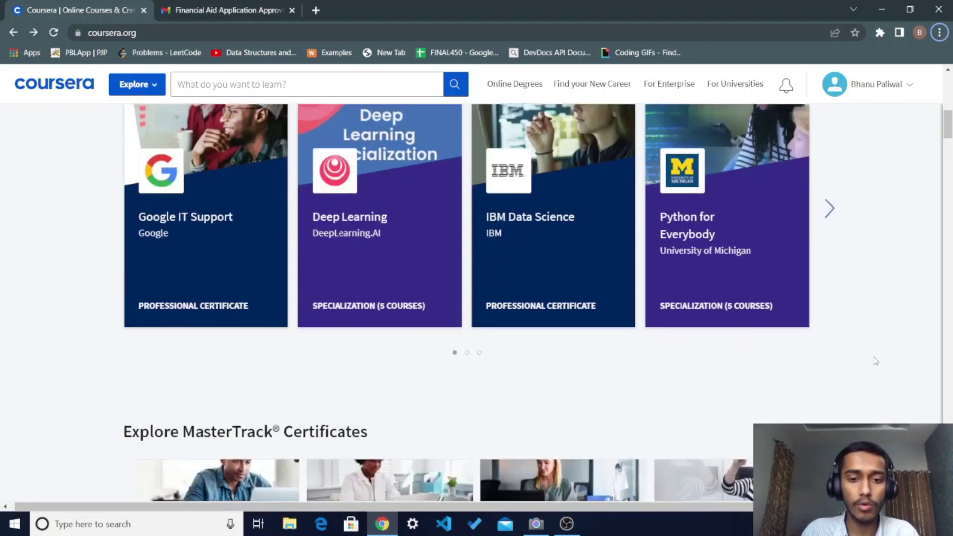
scroll(876, 361, "up", 1)
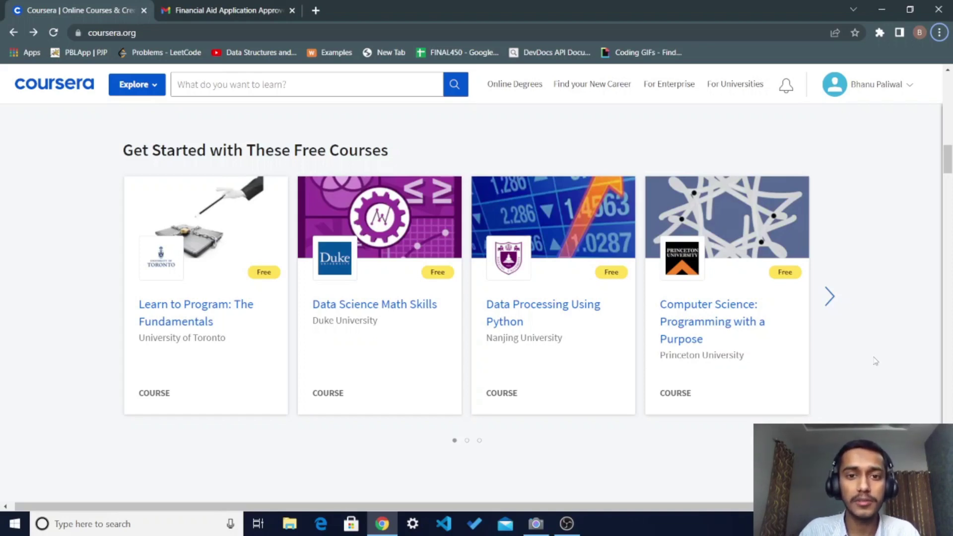
scroll(862, 187, "up", 1)
scroll(862, 188, "left", 1)
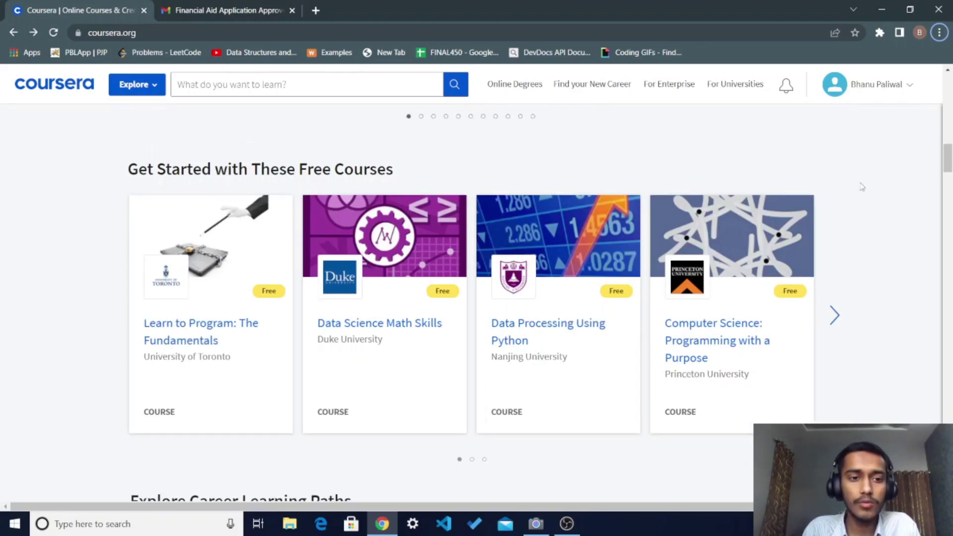
left_click(328, 81)
type("p")
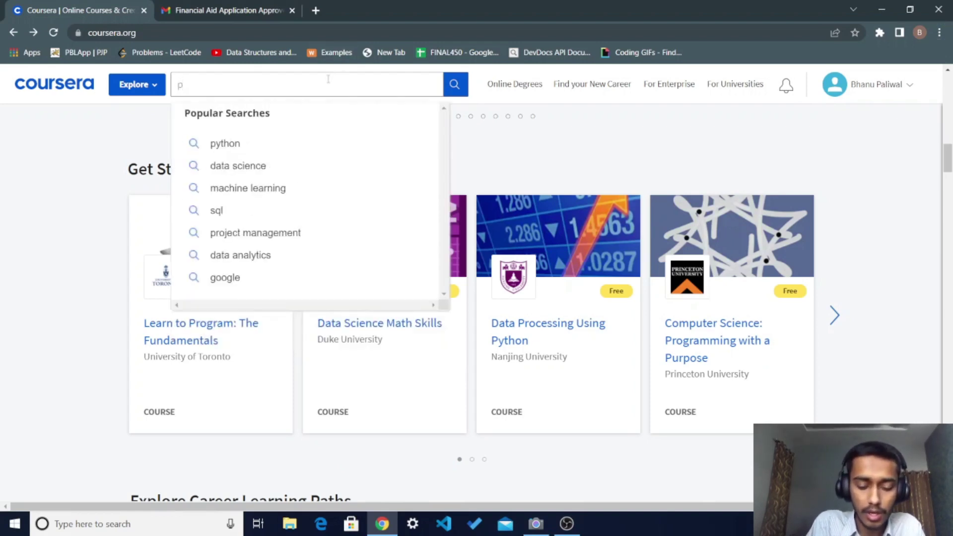
type("ython")
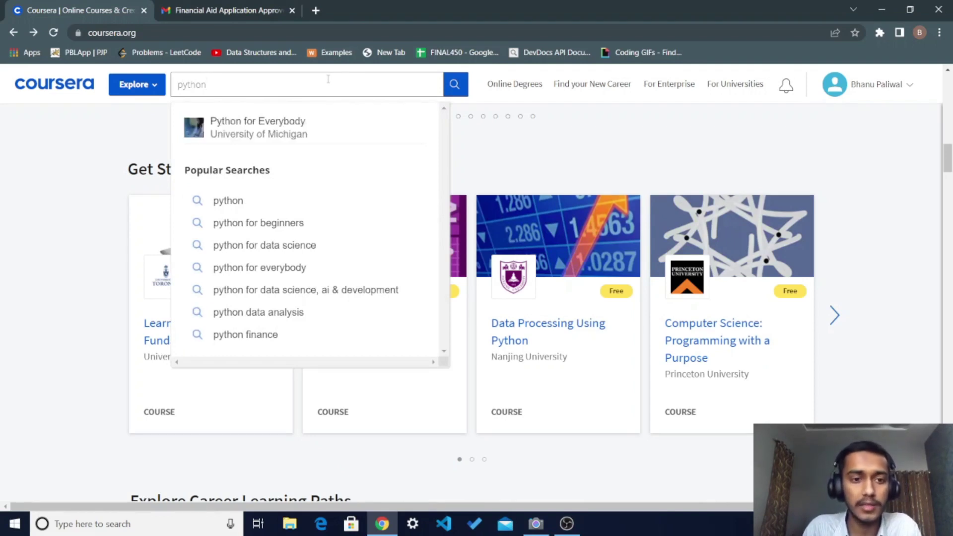
key("Return")
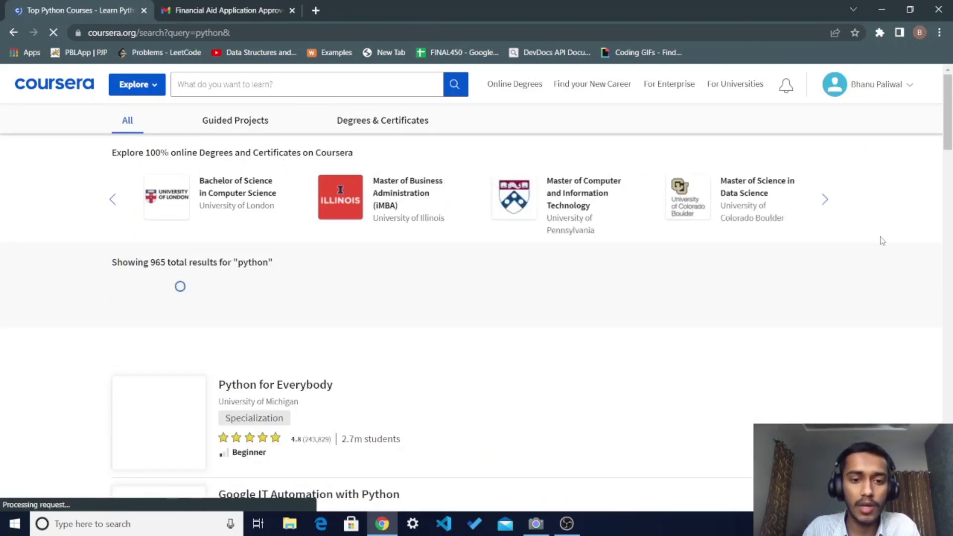
Step: Browse the python results and open the Python for Everybody specialization
scroll(951, 272, "down", 3)
scroll(950, 272, "down", 1)
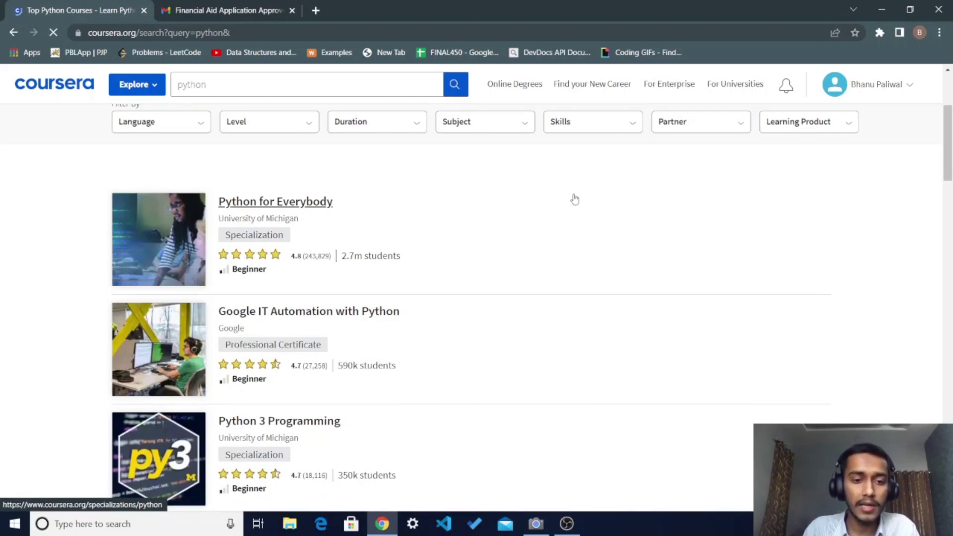
left_click(373, 269)
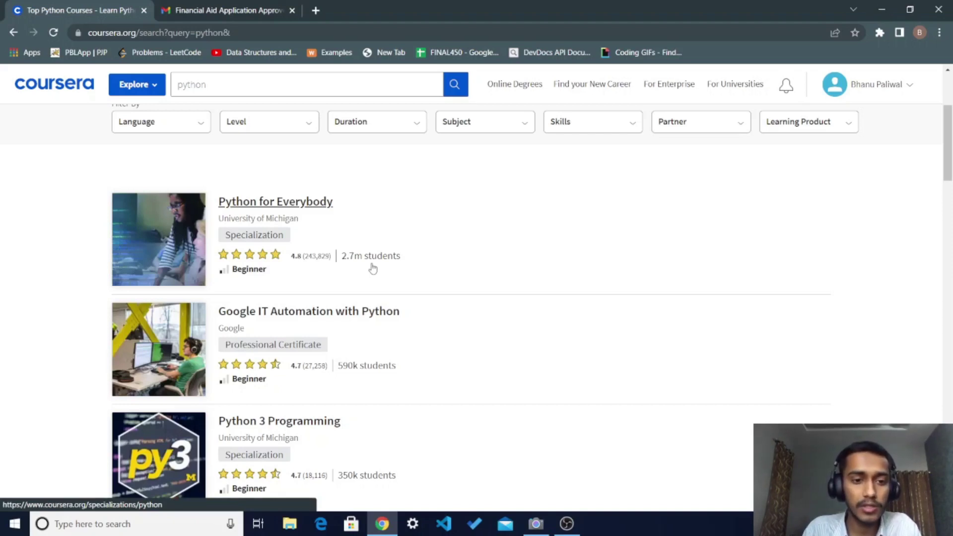
Step: Open Python for Everybody in a new tab and scroll down to its courses section
left_click(271, 210)
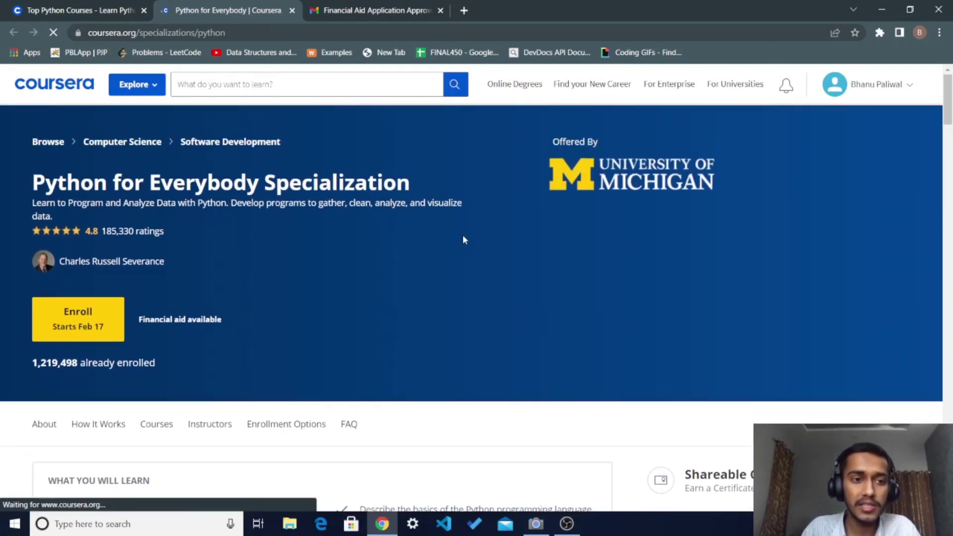
scroll(463, 236, "down", 10)
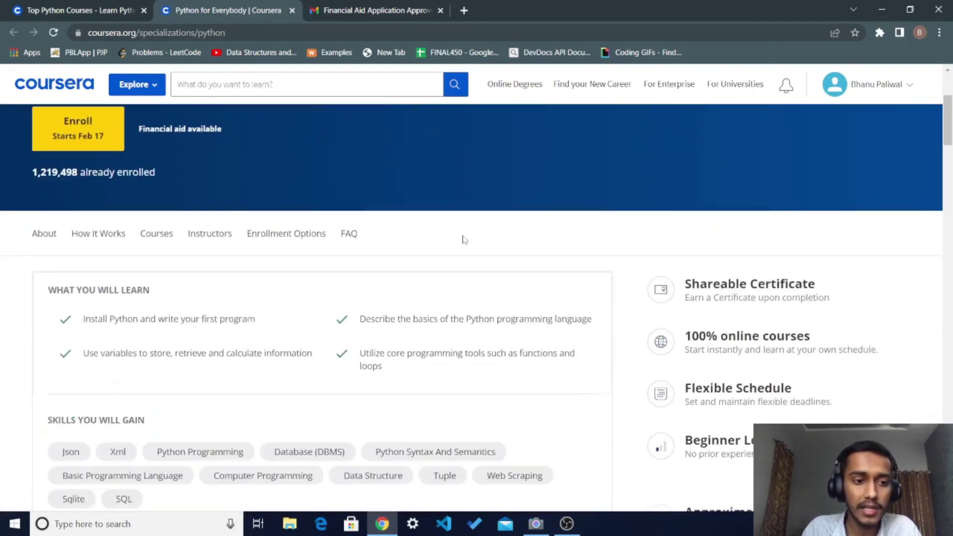
scroll(464, 240, "down", 6)
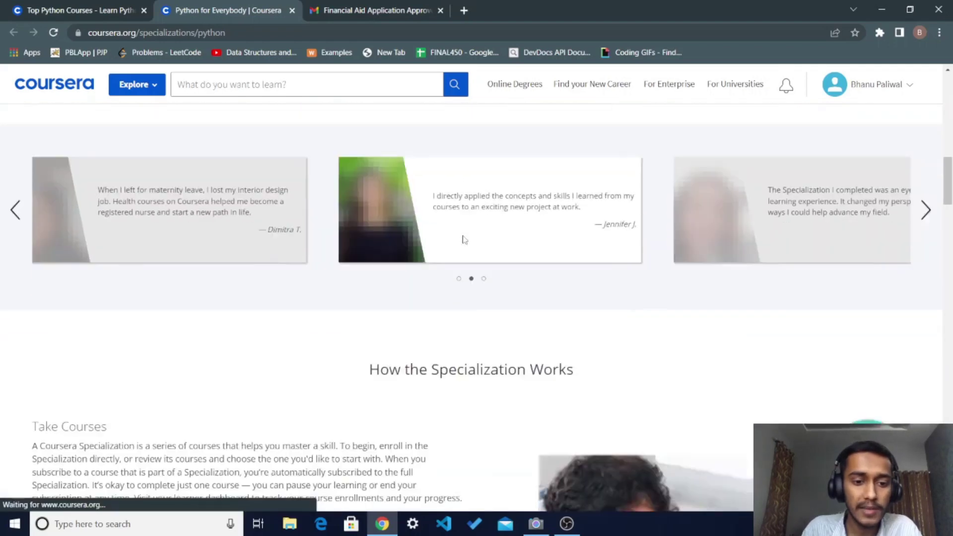
scroll(464, 240, "up", 4)
scroll(464, 240, "down", 10)
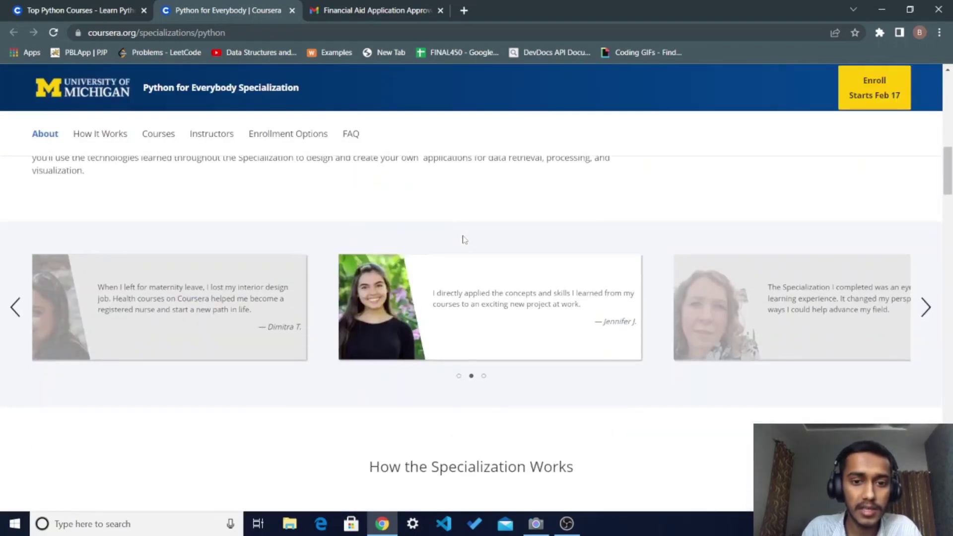
scroll(465, 239, "down", 5)
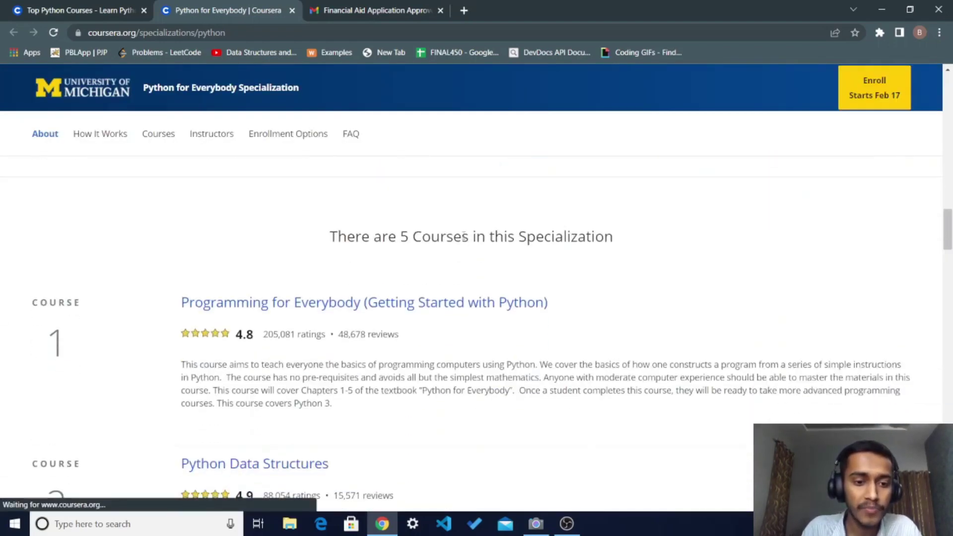
scroll(464, 240, "up", 2)
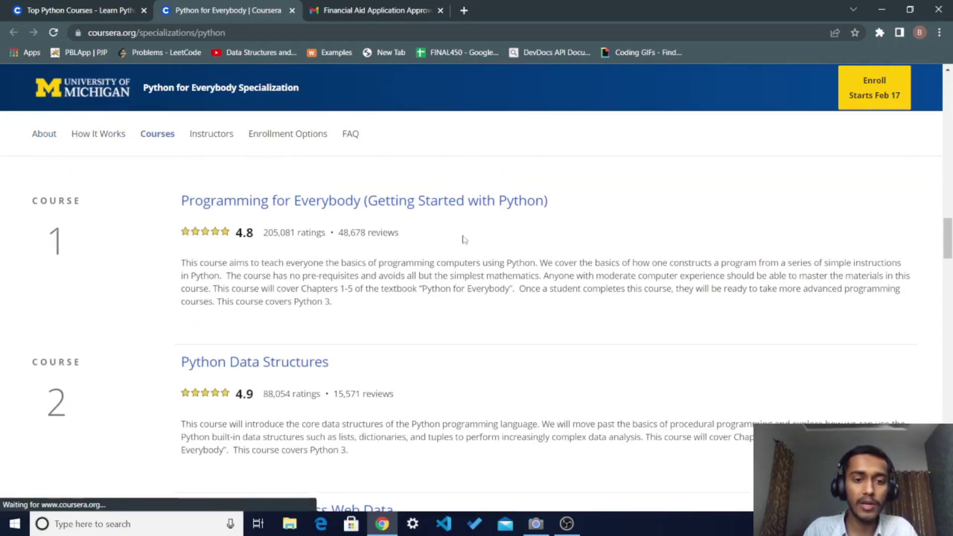
scroll(595, 237, "down", 2)
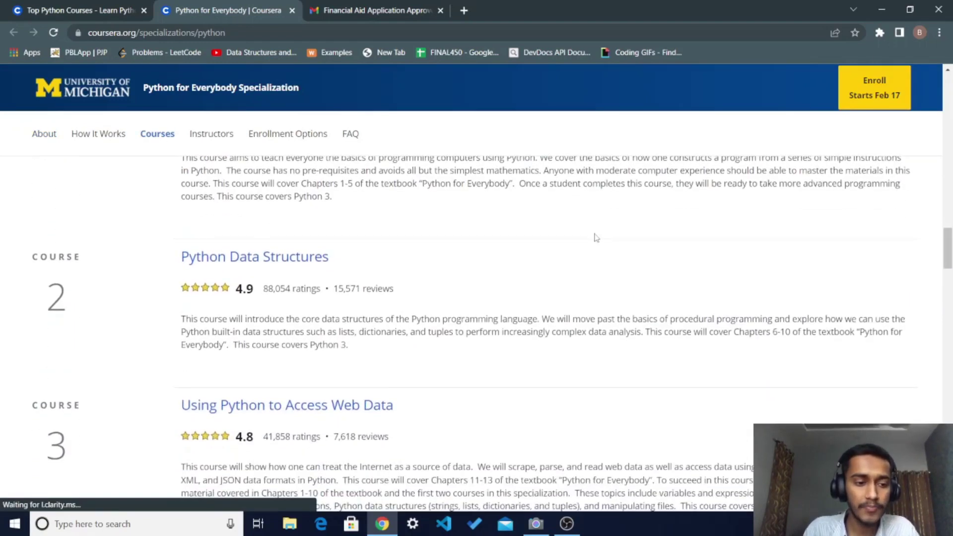
scroll(596, 237, "down", 3)
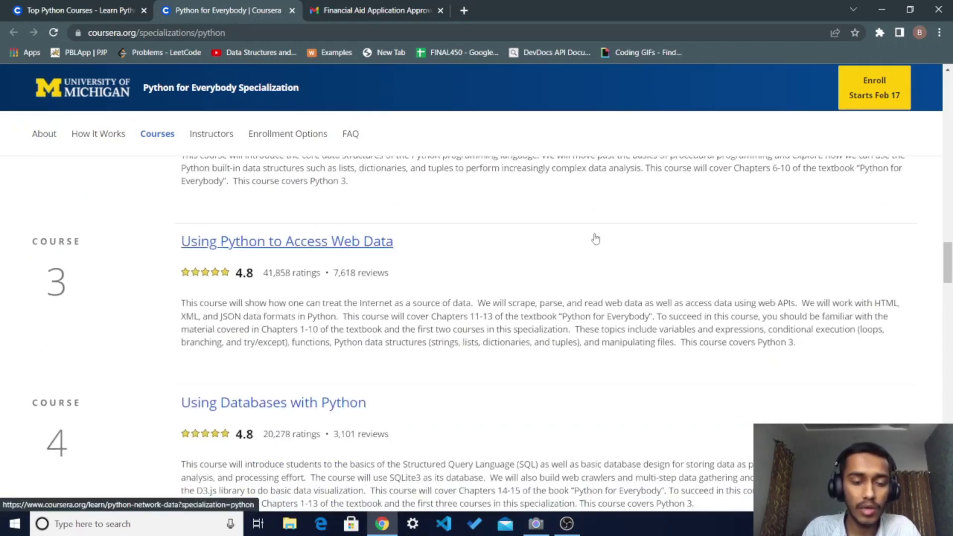
scroll(595, 239, "down", 3)
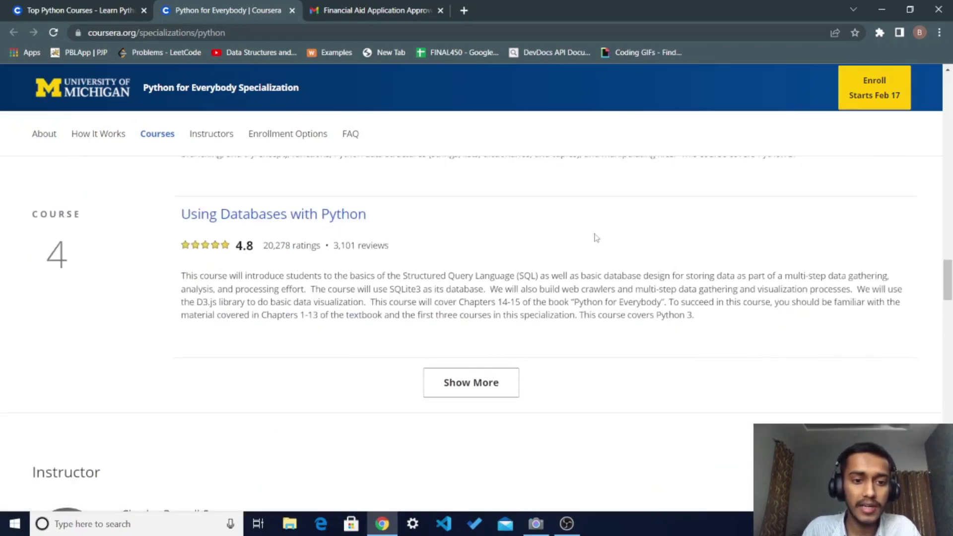
Step: Reveal all five specialization courses, starting with Programming for Everybody
left_click(487, 394)
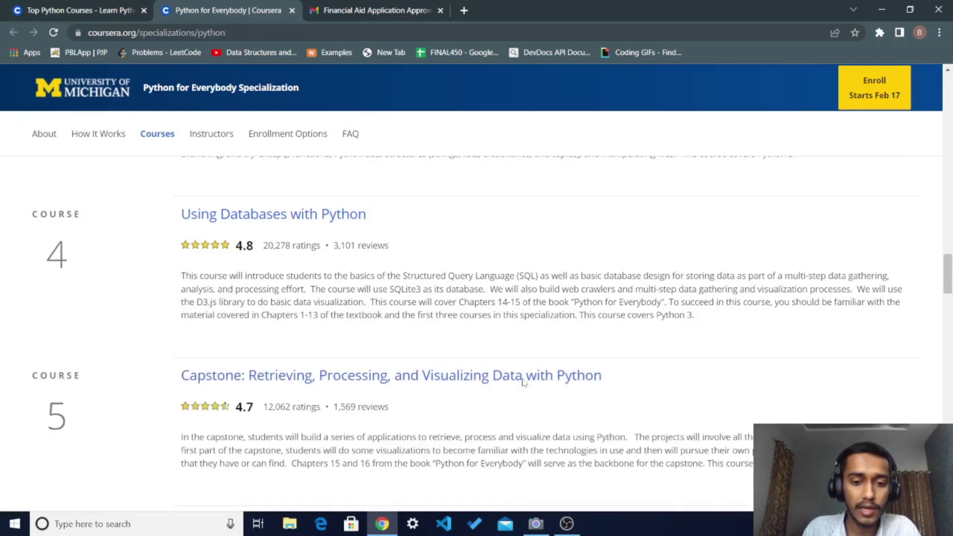
scroll(627, 347, "down", 2)
scroll(628, 348, "down", 4)
scroll(627, 348, "up", 5)
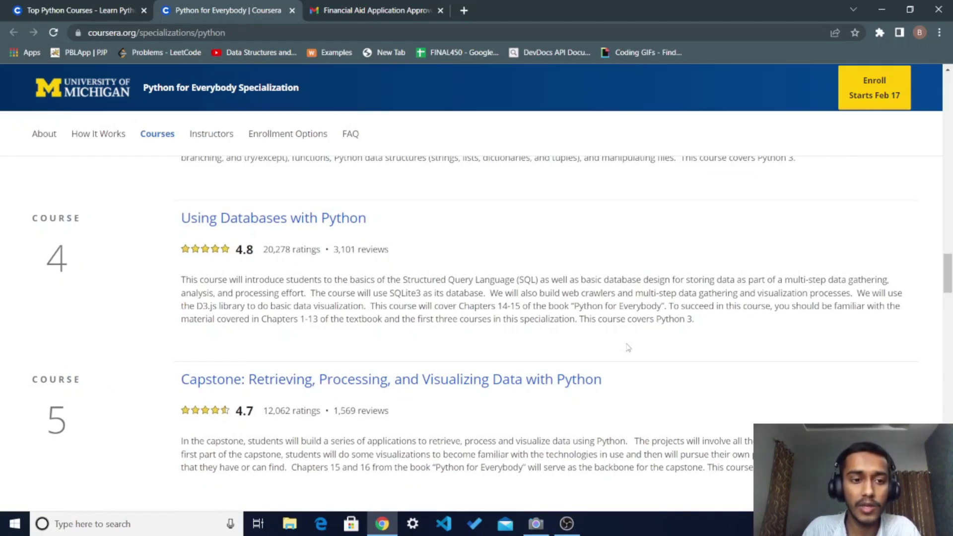
scroll(628, 348, "up", 20)
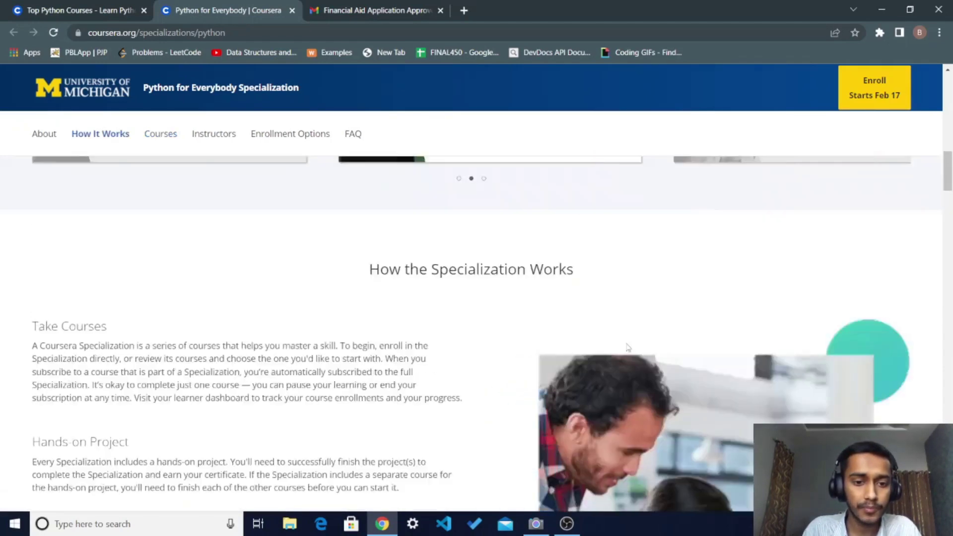
scroll(628, 348, "up", 15)
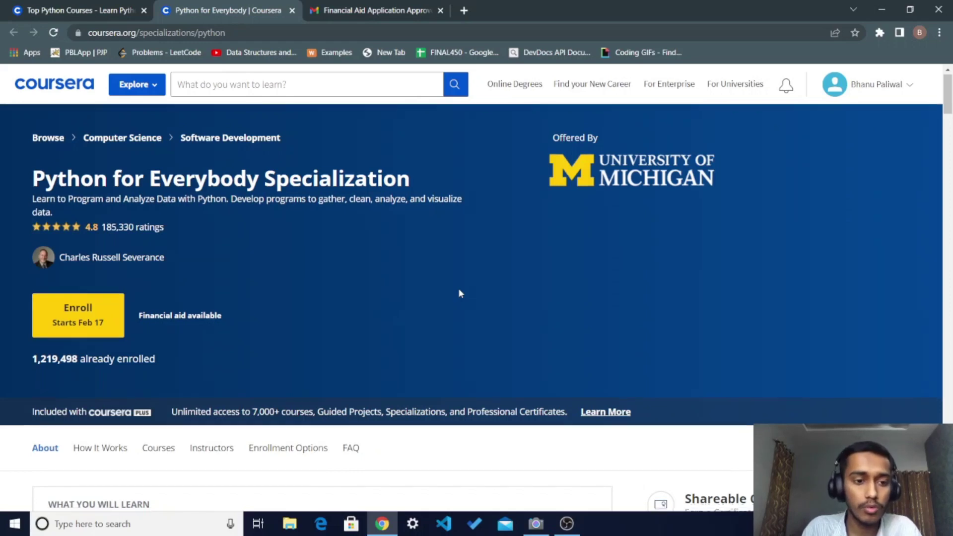
scroll(459, 293, "down", 1)
scroll(459, 293, "up", 1)
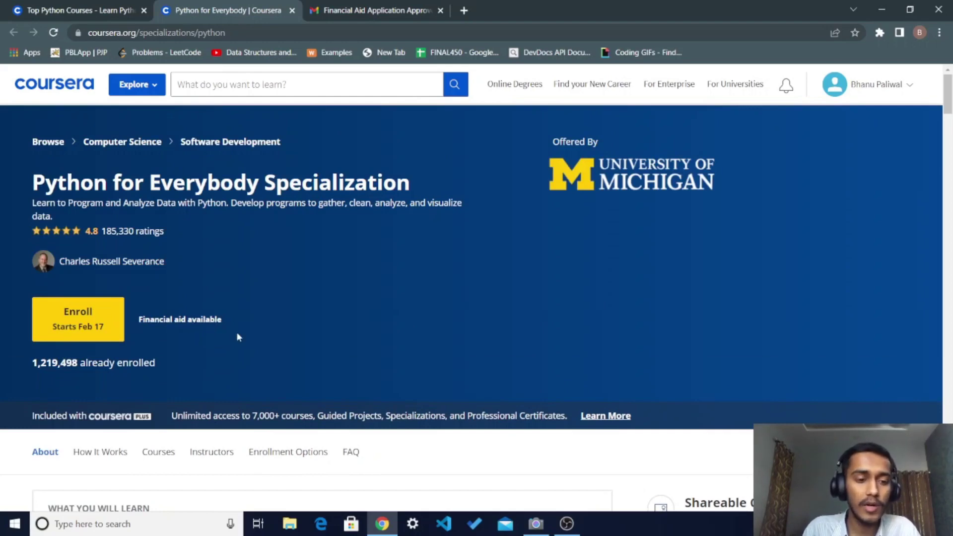
scroll(236, 337, "down", 20)
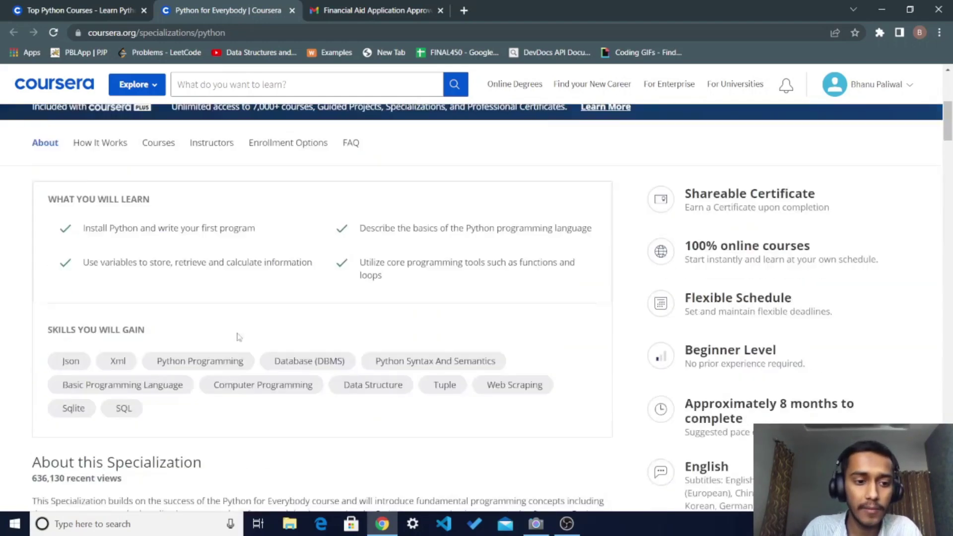
scroll(237, 338, "down", 6)
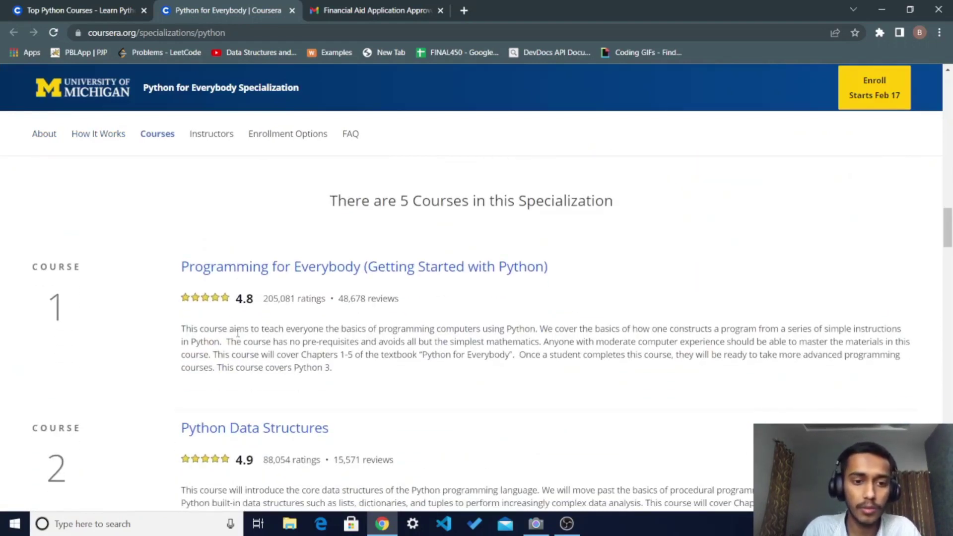
Step: Open the Programming for Everybody (Getting Started with Python) course page from the list
left_click(313, 270)
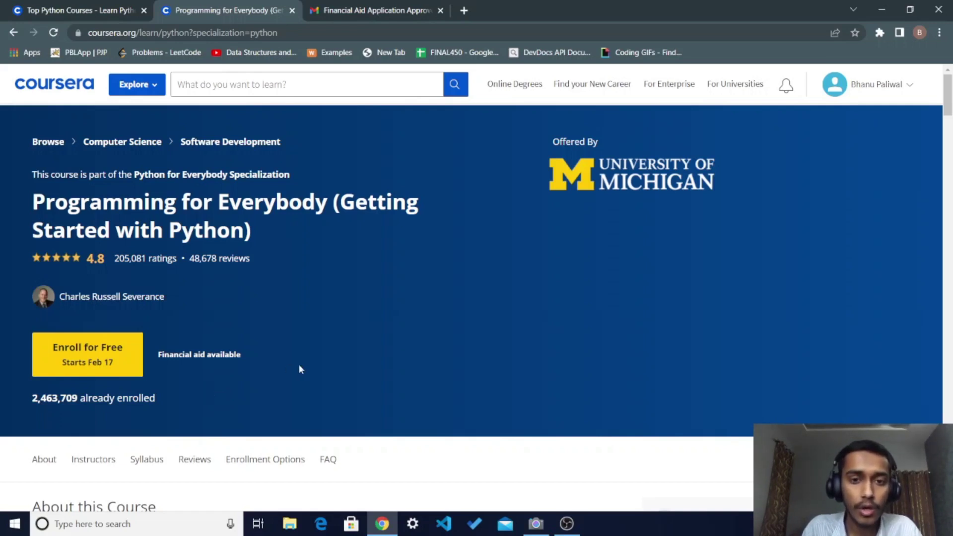
Step: Begin the financial aid application and show the Educational Background choices
left_click(206, 355)
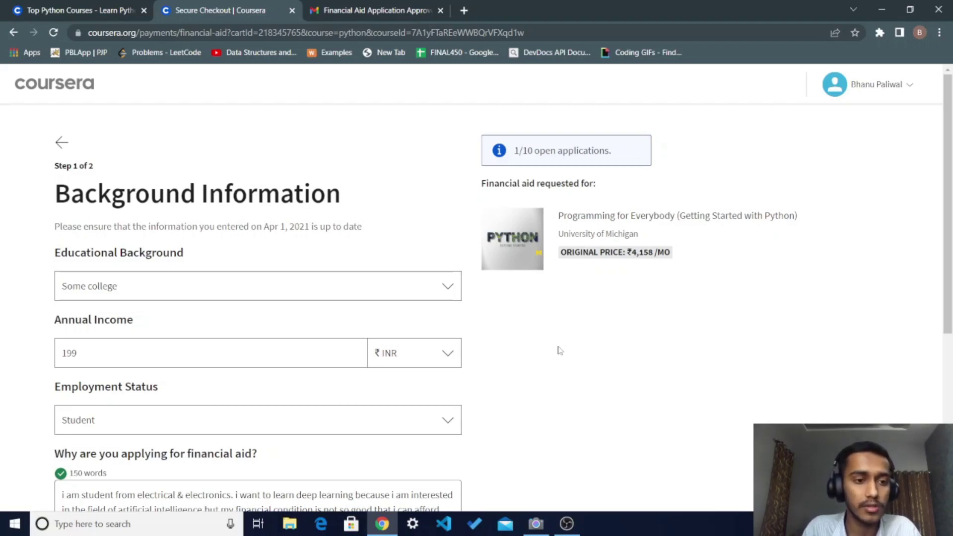
scroll(526, 400, "down", 1)
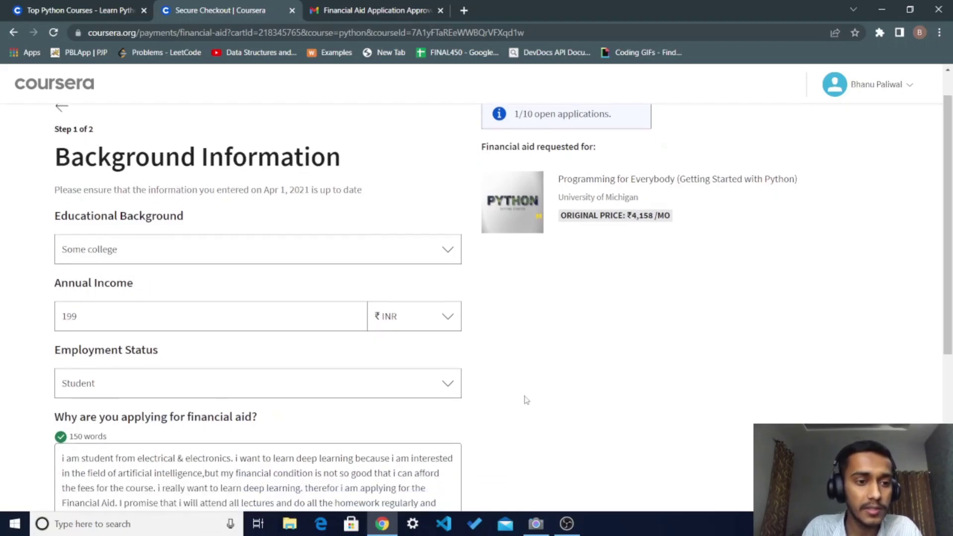
left_click(448, 258)
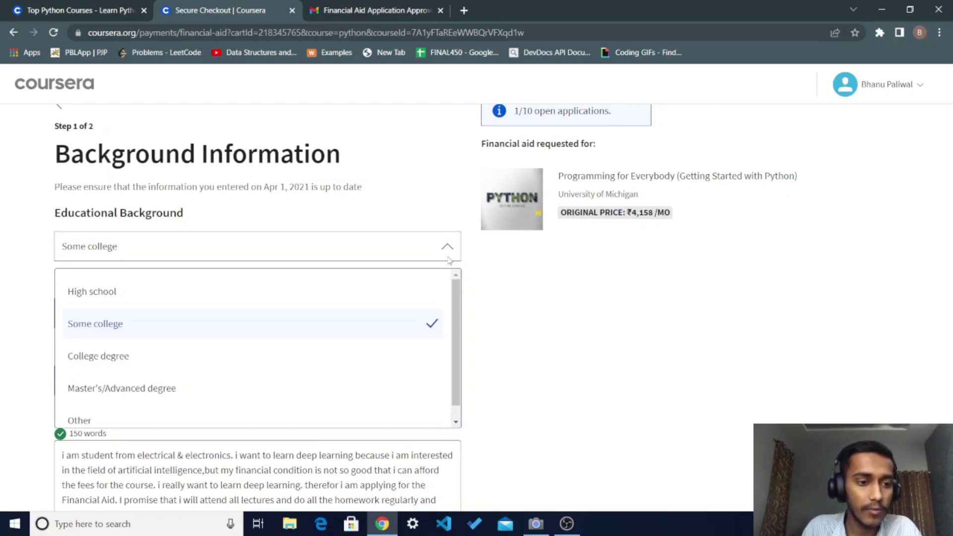
Step: Set Educational Background to College degree and keep Student as employment status
left_click(303, 357)
scroll(559, 355, "down", 1)
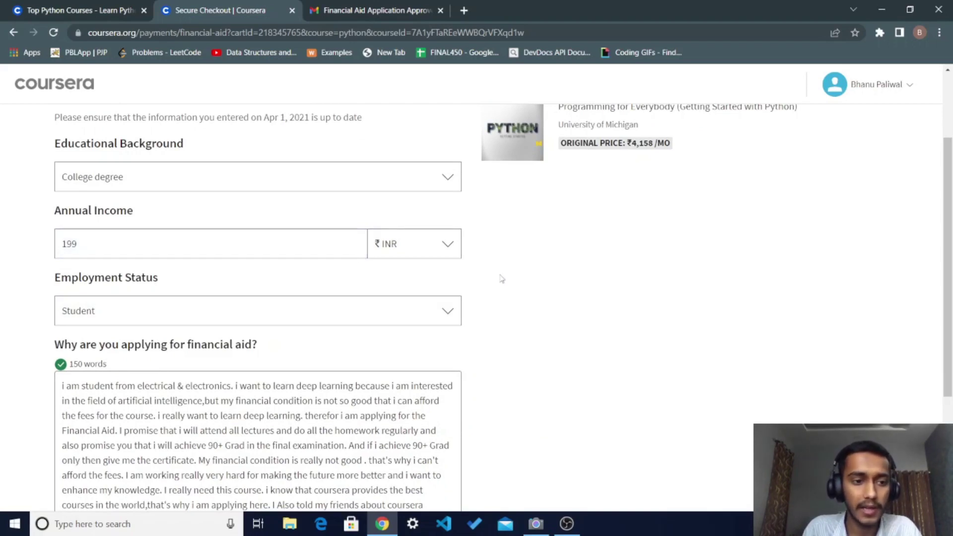
scroll(501, 279, "down", 1)
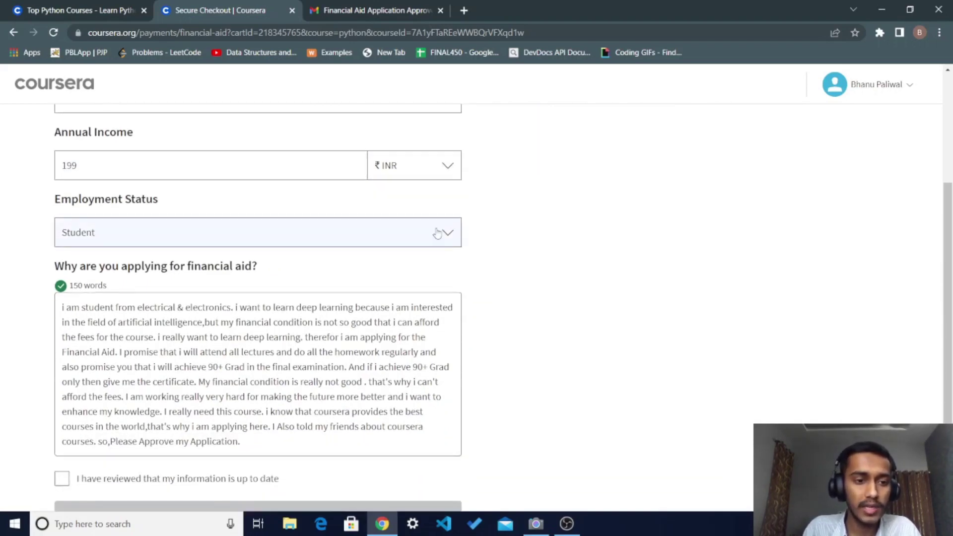
left_click(437, 235)
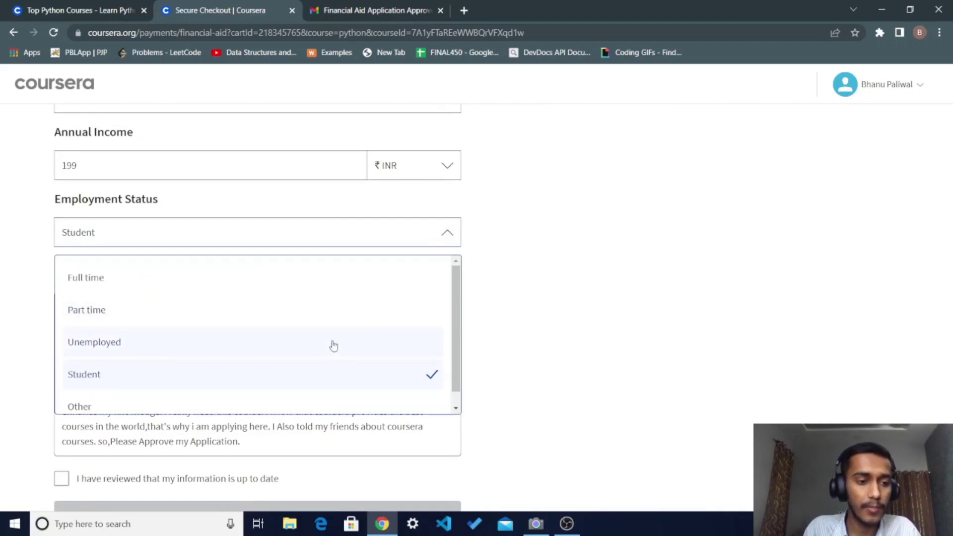
left_click(311, 370)
Step: Confirm the information is up to date and continue to Application Questions
scroll(548, 322, "down", 2)
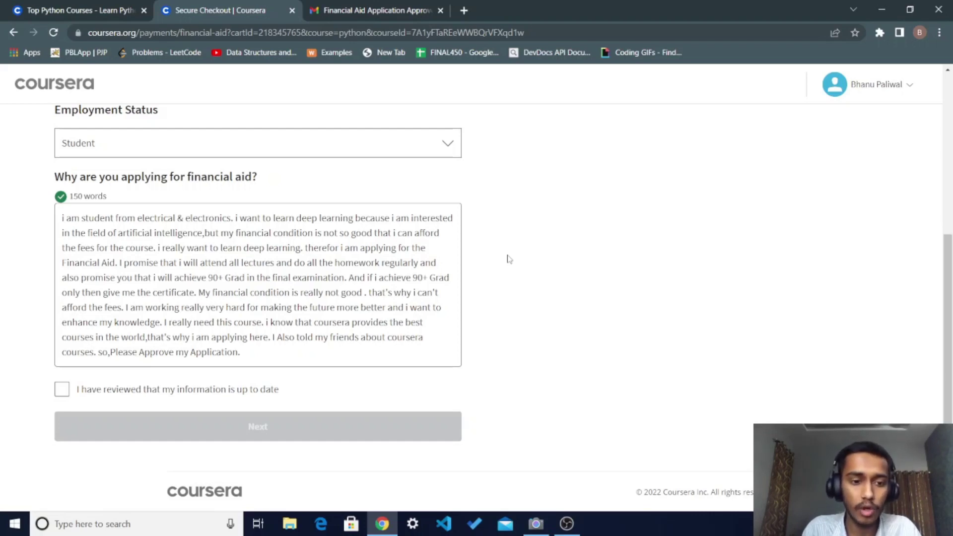
scroll(507, 257, "down", 1)
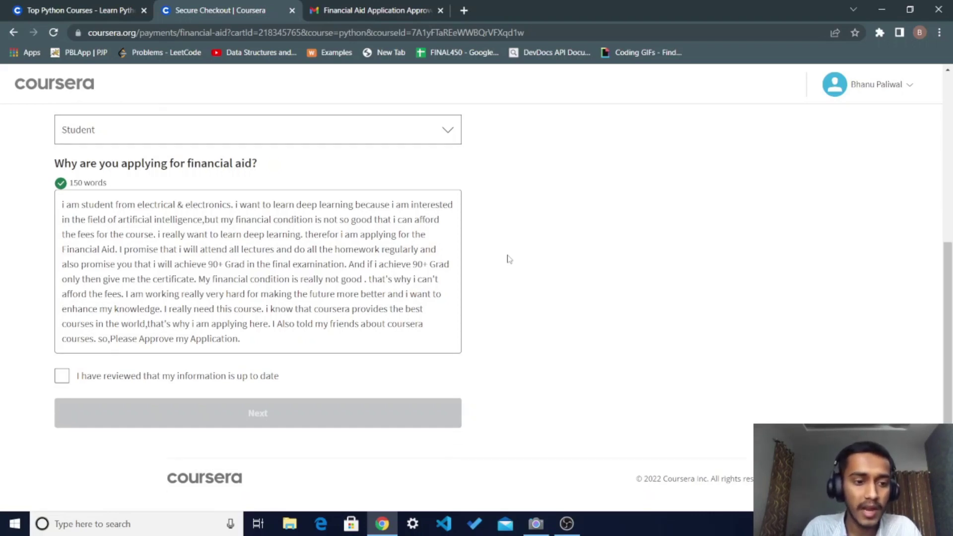
left_click(67, 377)
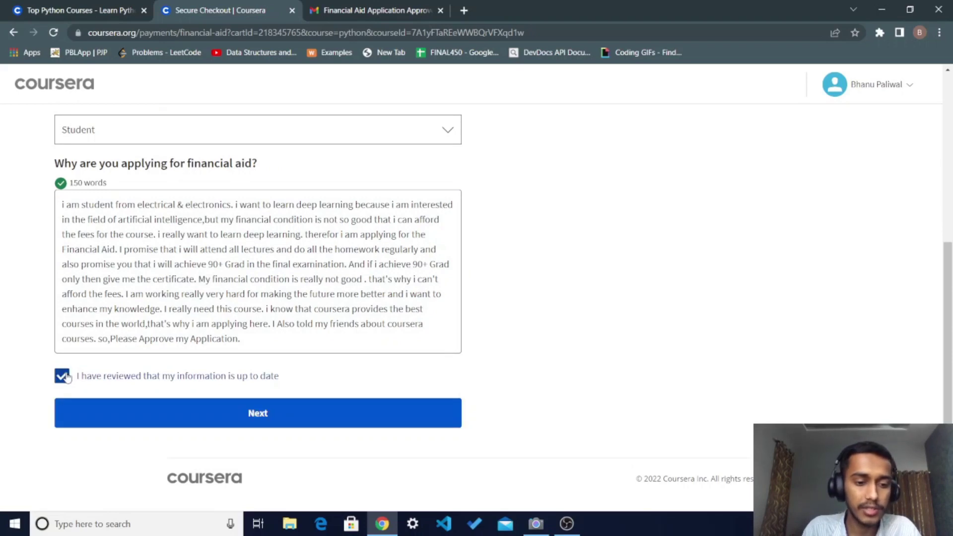
left_click(236, 419)
scroll(651, 263, "up", 4)
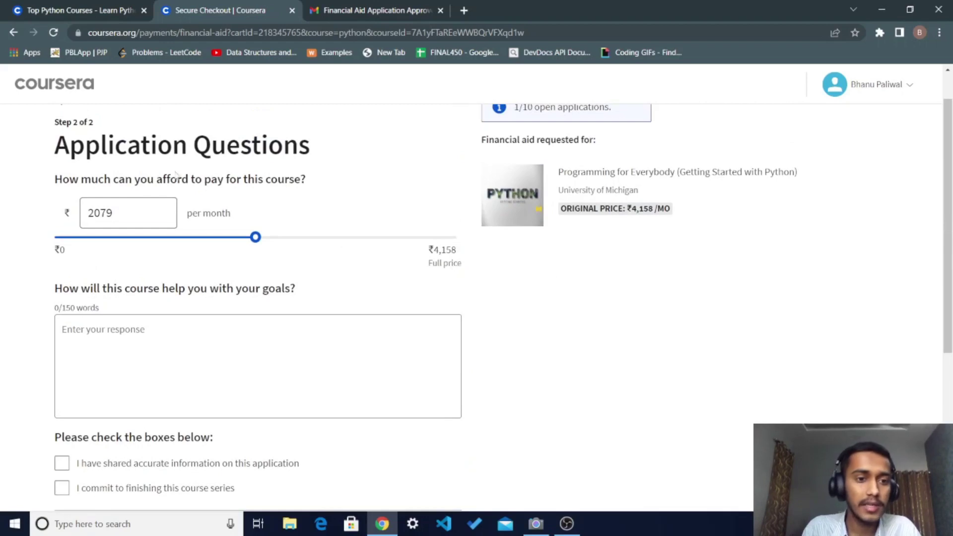
Step: Lower the affordable amount slider to ₹0 per month and begin the course-goals answer
scroll(308, 144, "up", 1)
scroll(260, 198, "down", 2)
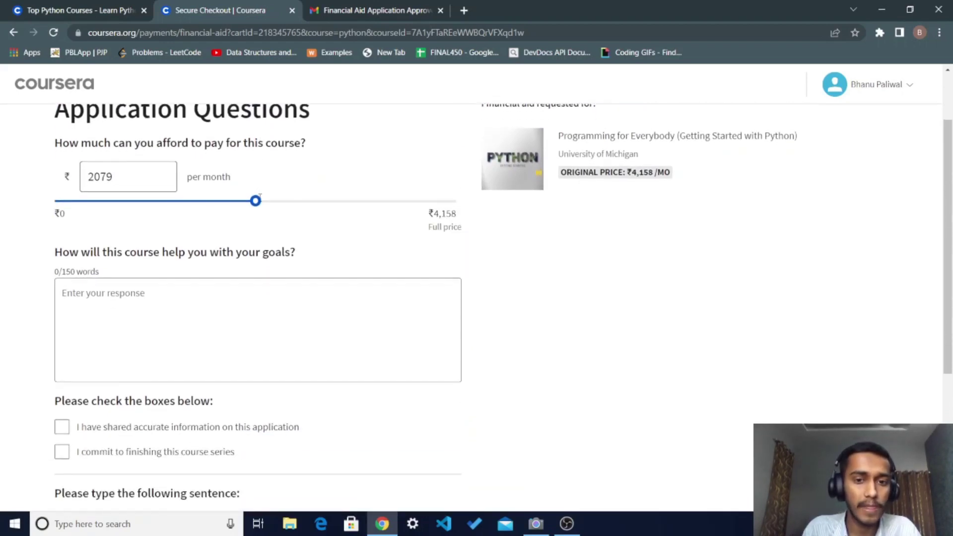
scroll(389, 261, "up", 1)
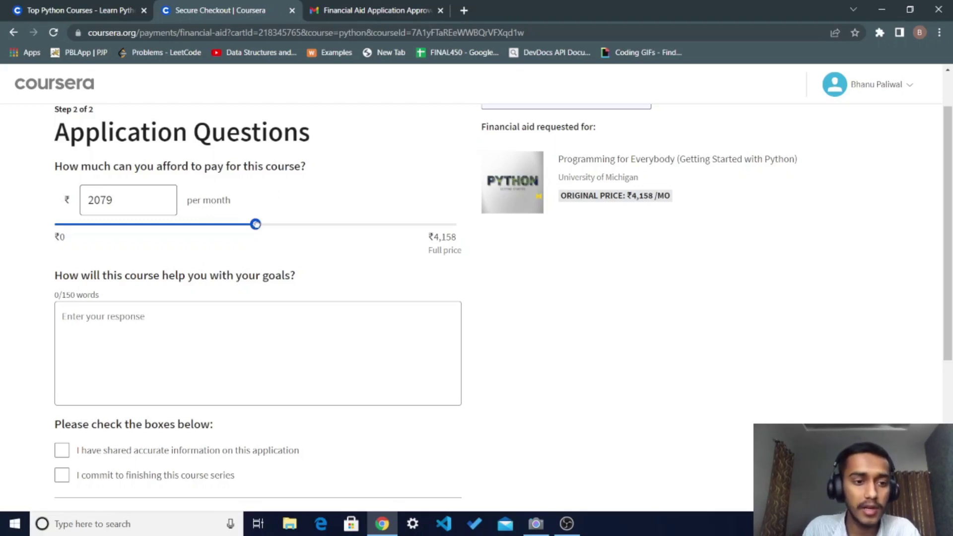
left_click_drag(255, 224, 52, 223)
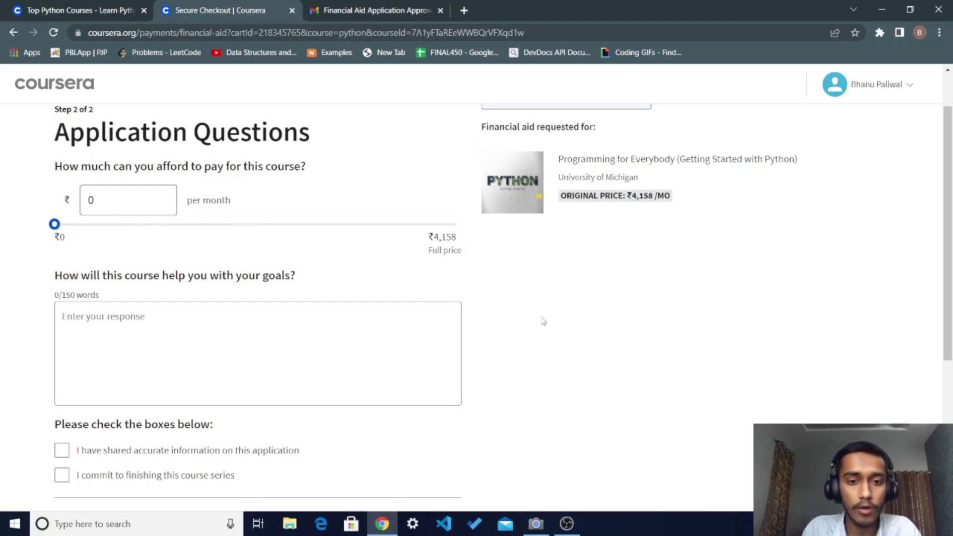
scroll(543, 322, "down", 1)
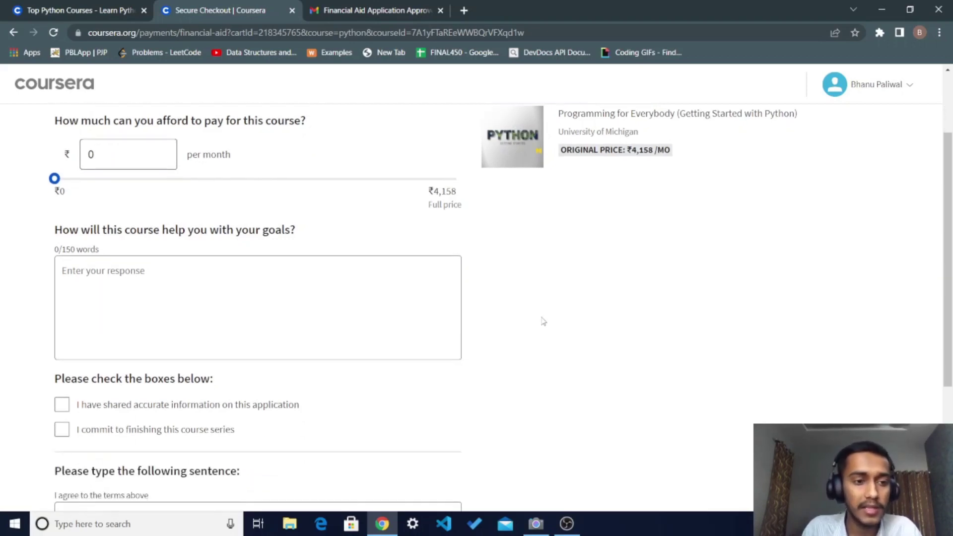
scroll(542, 321, "down", 1)
left_click(163, 232)
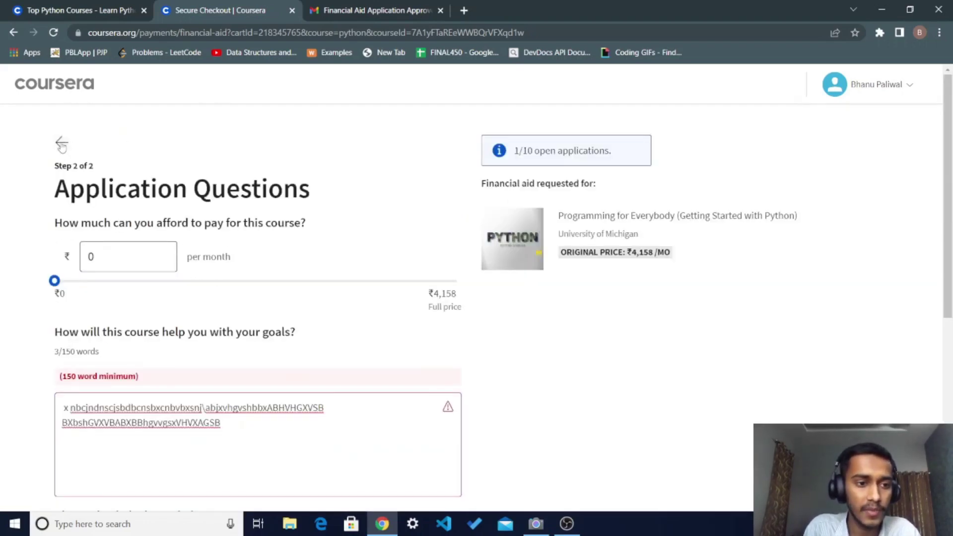
Step: Return to Background Information, copy the answer text, reconfirm it, and go back to Step 2
left_click(61, 145)
scroll(201, 268, "down", 5)
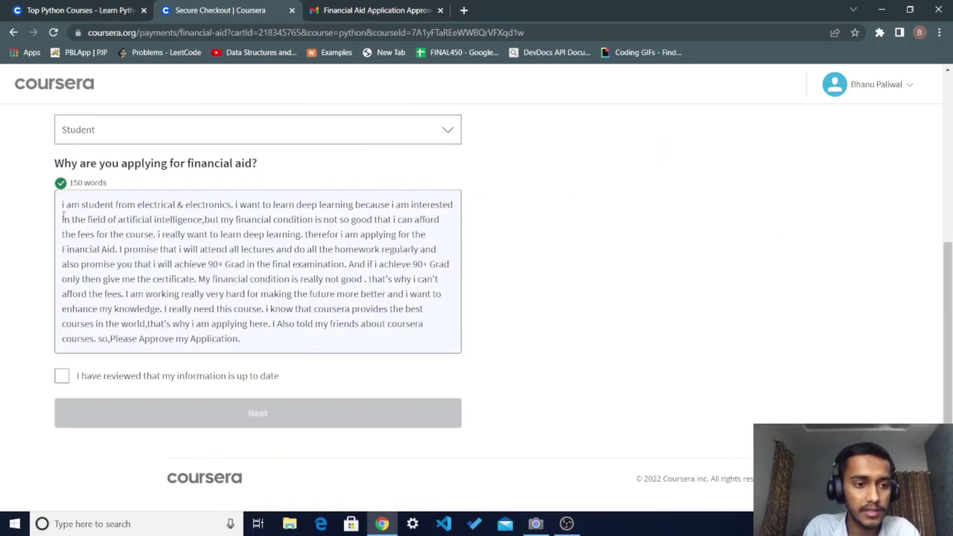
left_click_drag(62, 205, 291, 341)
key("ctrl+c")
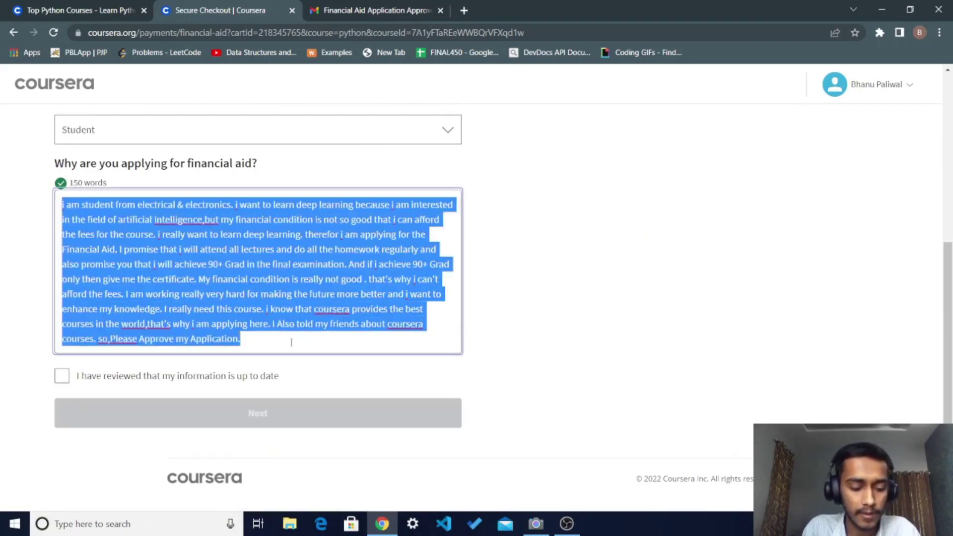
scroll(258, 262, "up", 5)
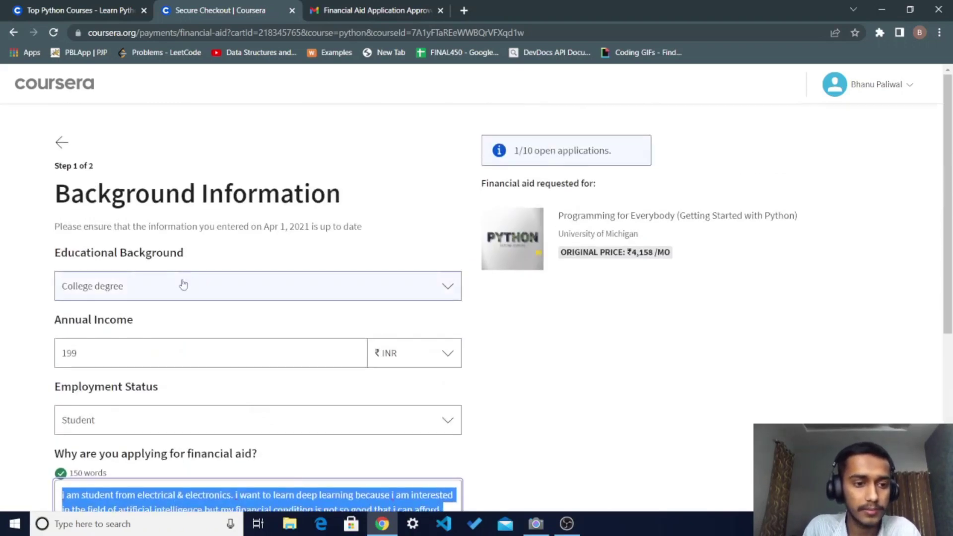
scroll(367, 434, "down", 5)
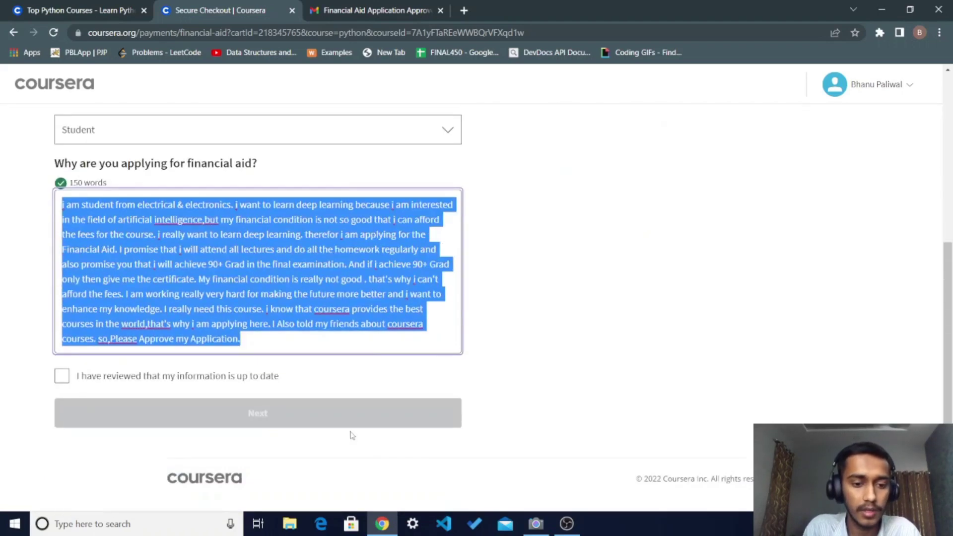
left_click(62, 376)
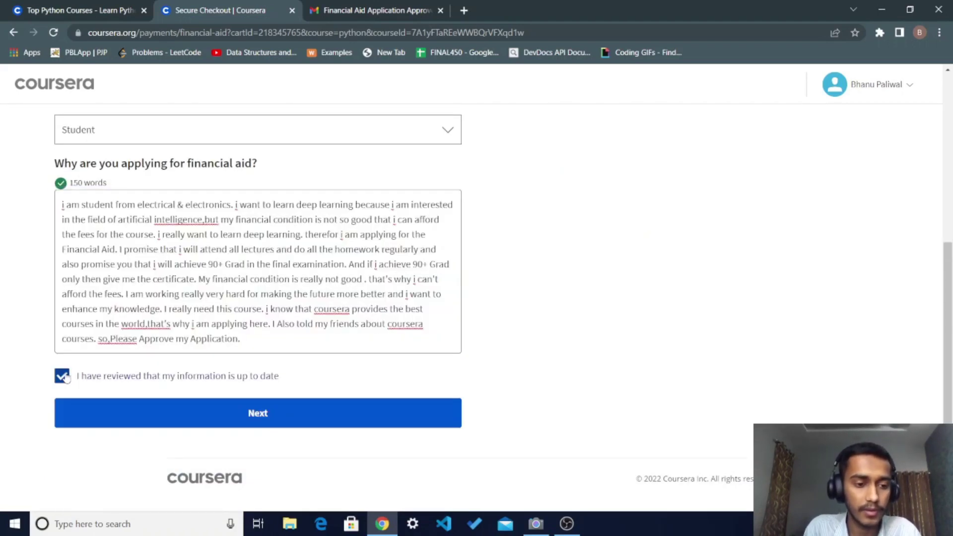
left_click(162, 413)
Step: Paste the 150-word goals answer and reset the affordable amount to ₹0 per month
scroll(181, 191, "up", 2)
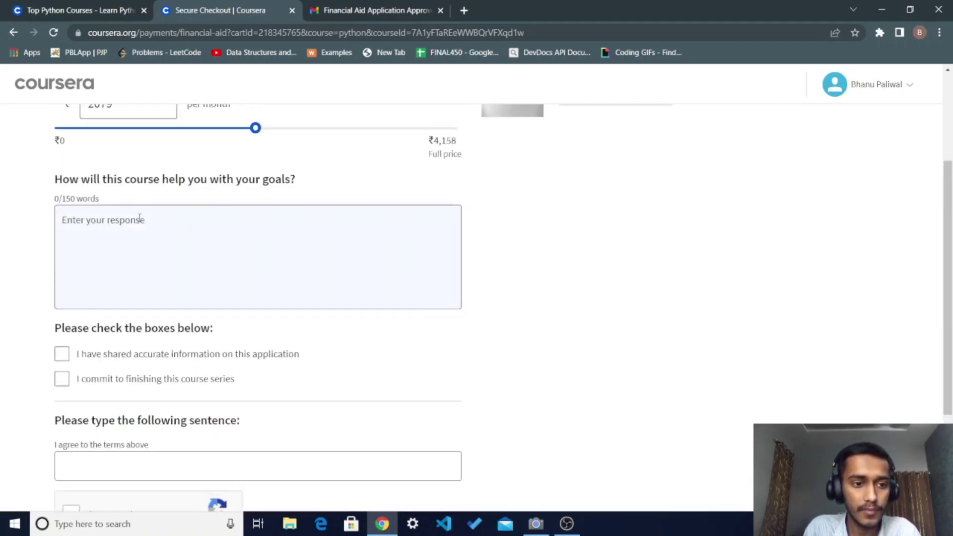
left_click(130, 220)
key("ctrl+v")
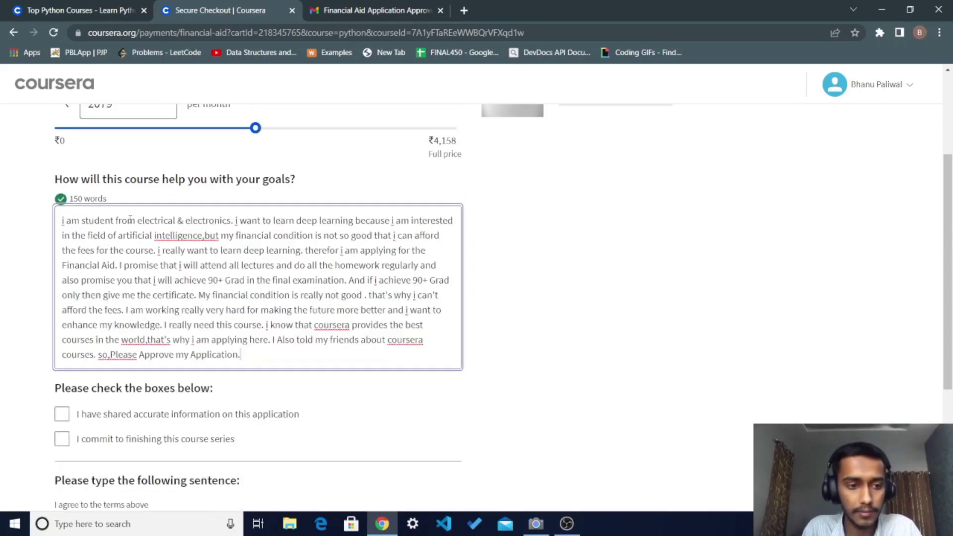
scroll(130, 220, "up", 2)
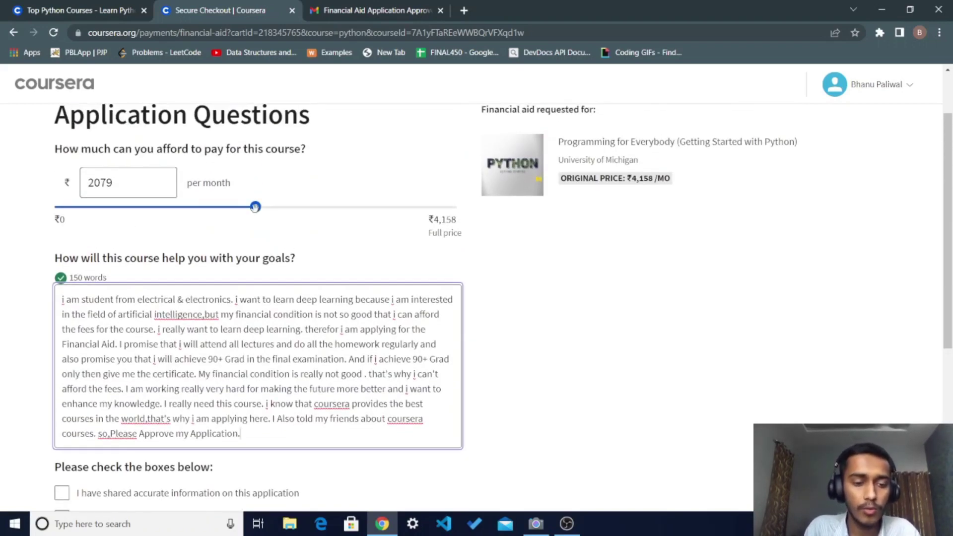
left_click(254, 207)
left_click_drag(255, 207, 29, 219)
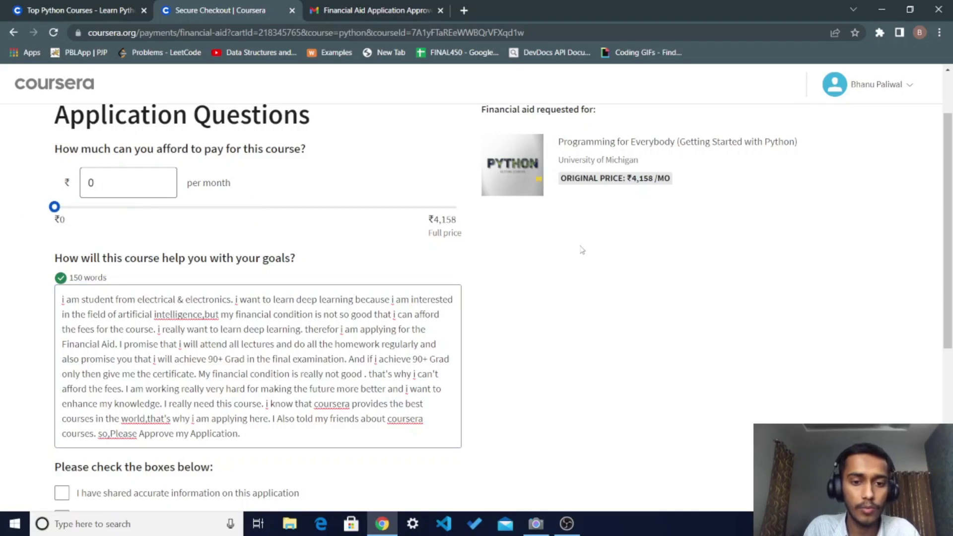
scroll(582, 250, "down", 2)
scroll(582, 250, "down", 3)
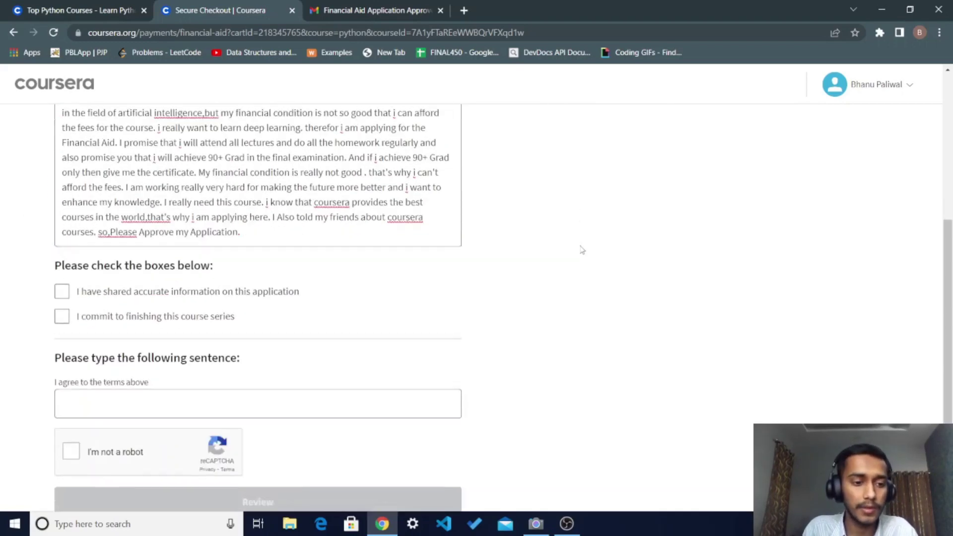
Step: Tick both declarations and paste 'I agree to the terms above' into the sentence field
left_click(61, 279)
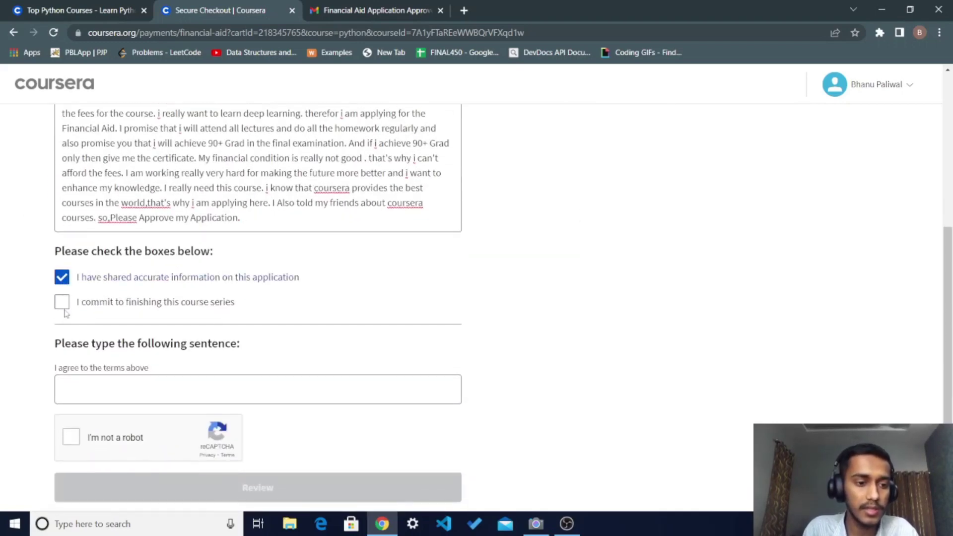
left_click(62, 301)
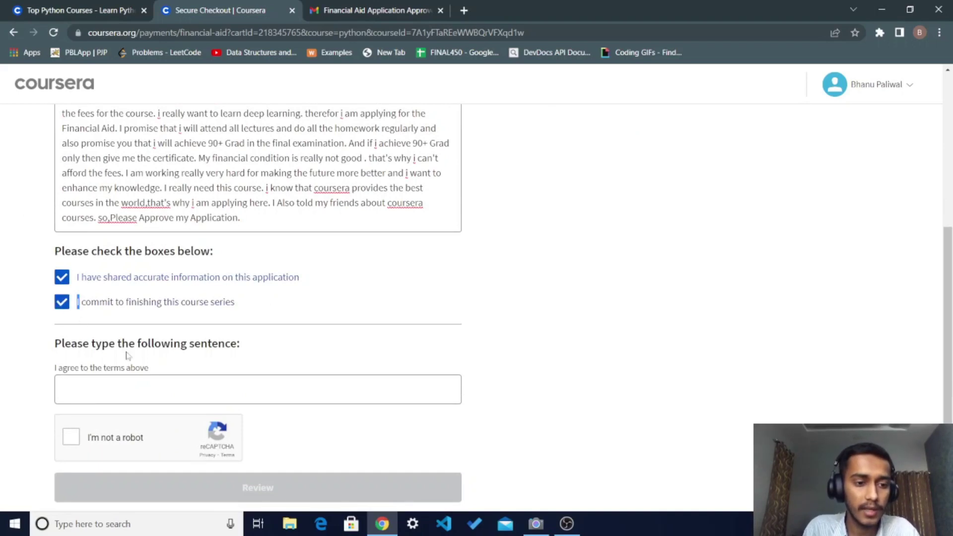
left_click_drag(149, 368, 55, 368)
key("ctrl+c")
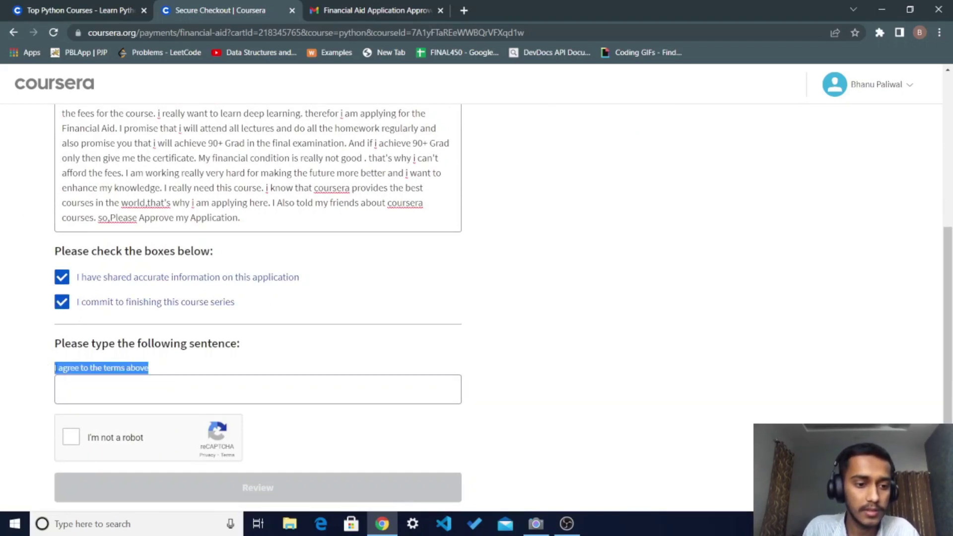
left_click(82, 392)
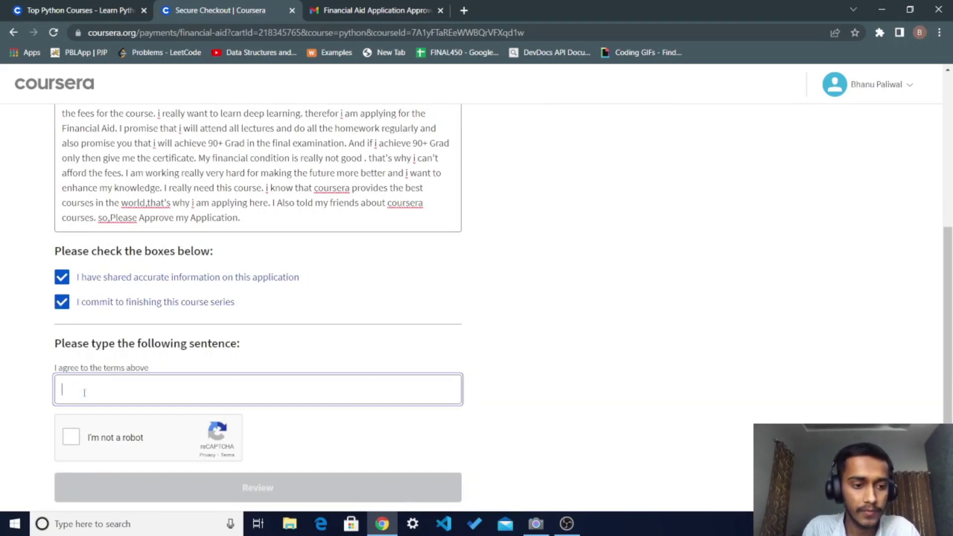
key("ctrl+v")
Step: Pass the reCAPTCHA 'I'm not a robot' check
scroll(84, 393, "down", 2)
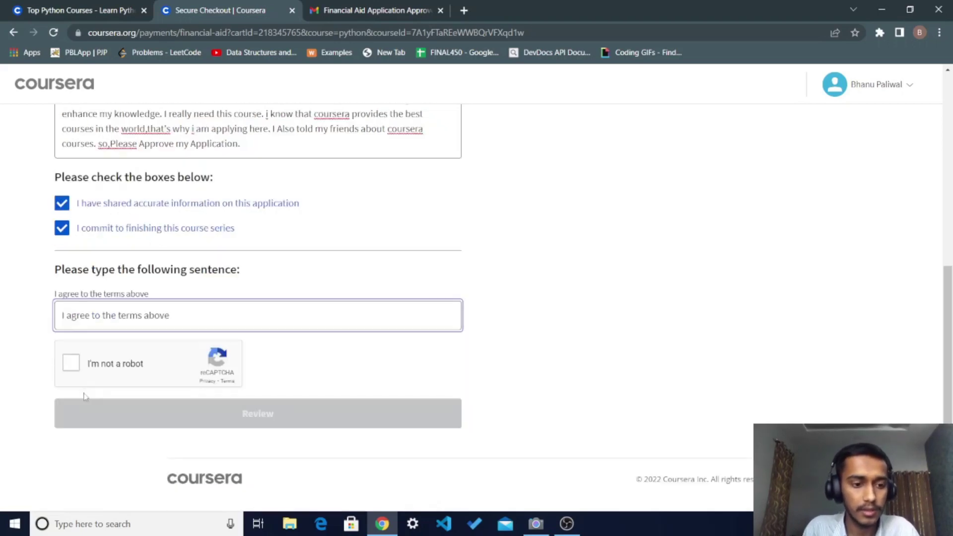
left_click(73, 354)
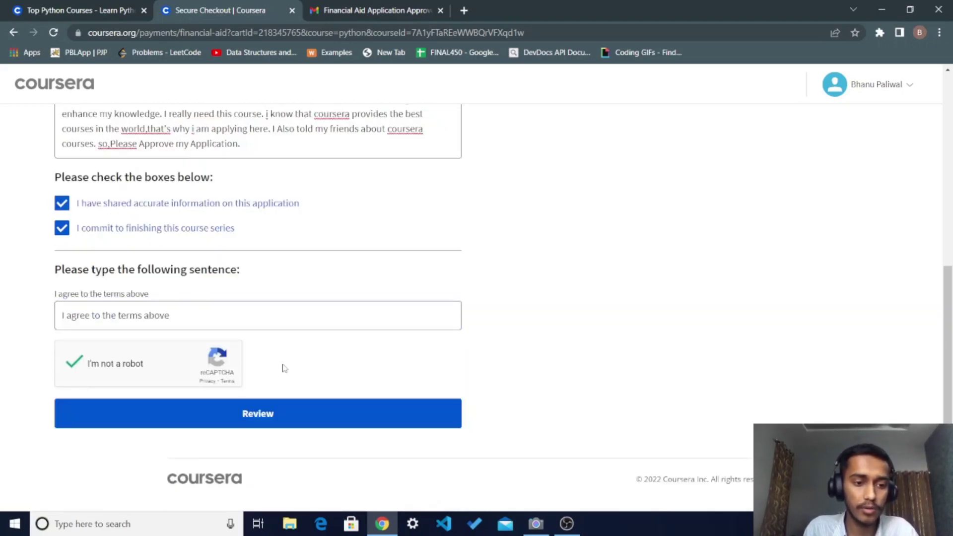
scroll(283, 367, "down", 1)
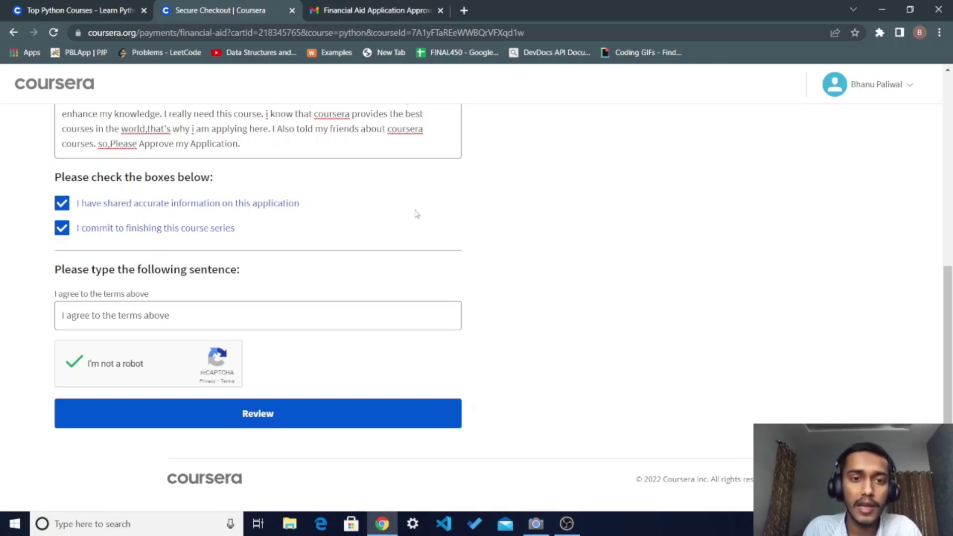
Step: View the Gmail approval email for Neural Networks and Deep Learning, closing the blank course tab
left_click(383, 11)
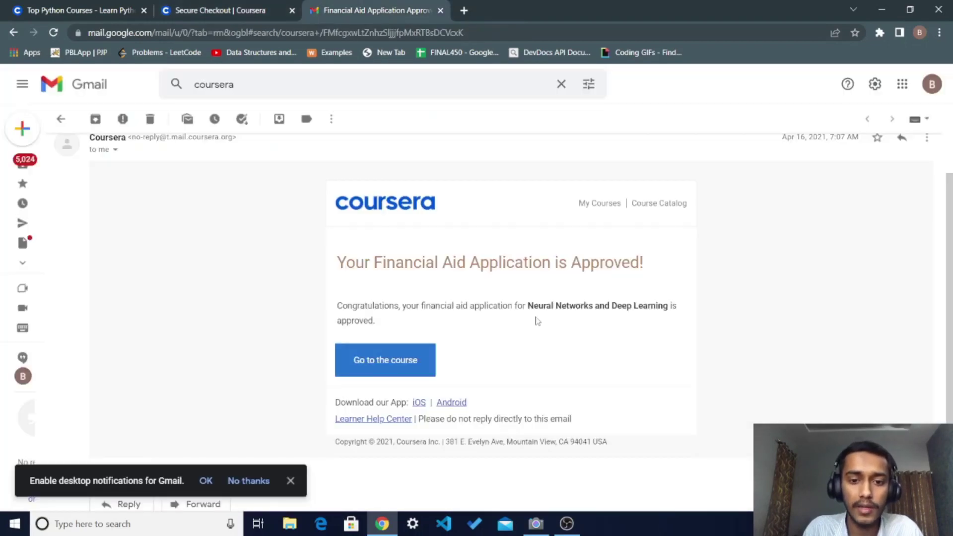
scroll(534, 321, "down", 1)
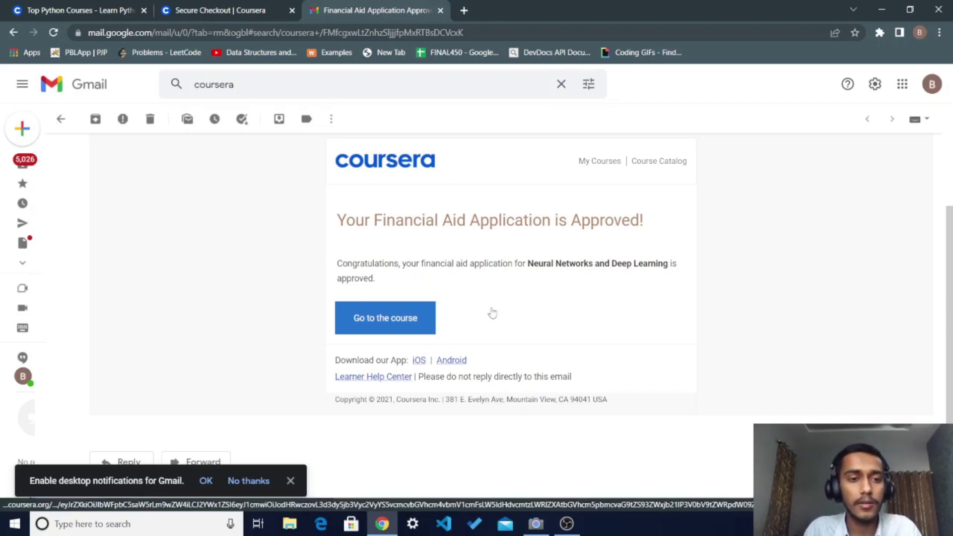
left_click(378, 329)
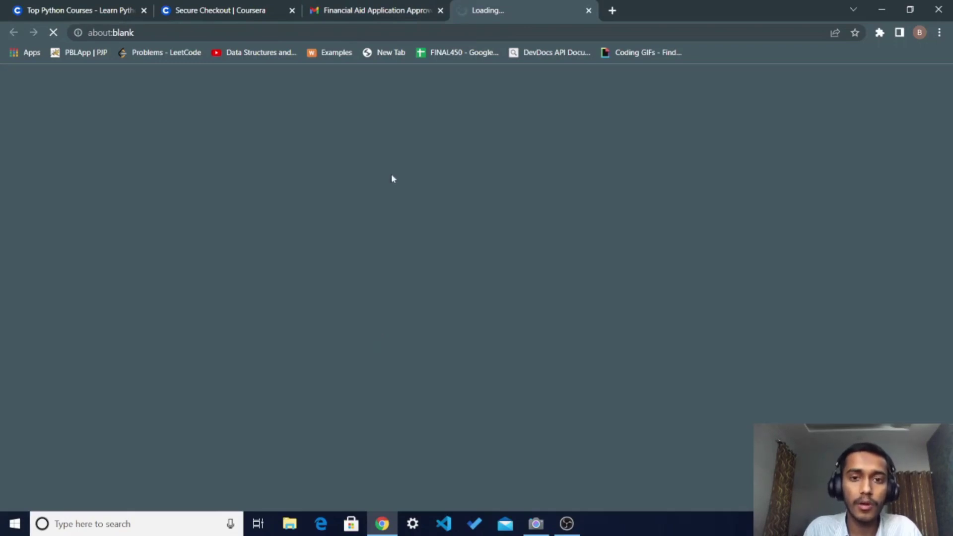
left_click(589, 10)
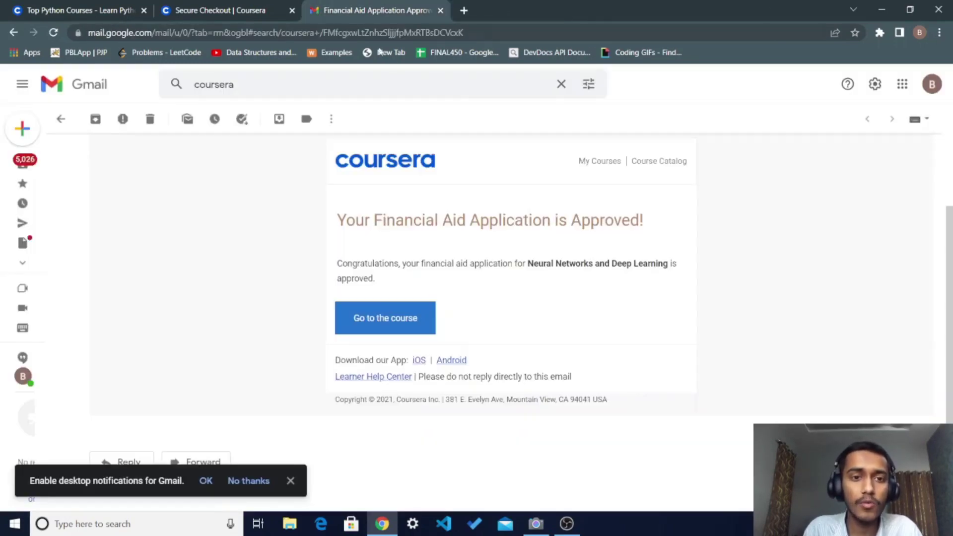
Step: Glance back at the financial aid form on the Secure Checkout tab
left_click(226, 6)
scroll(357, 184, "up", 3)
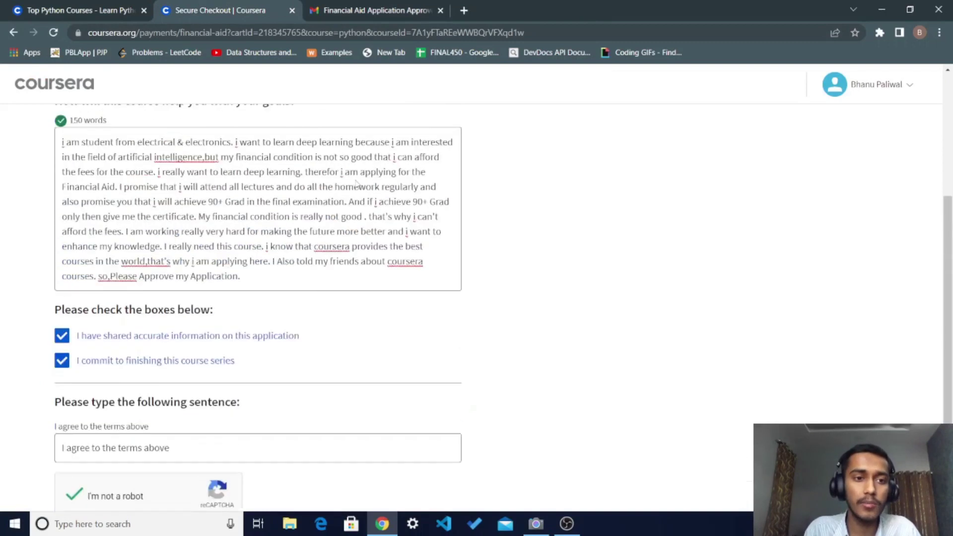
scroll(357, 183, "up", 4)
Step: Return to the Top Python Courses tab and browse the python search results
left_click(75, 9)
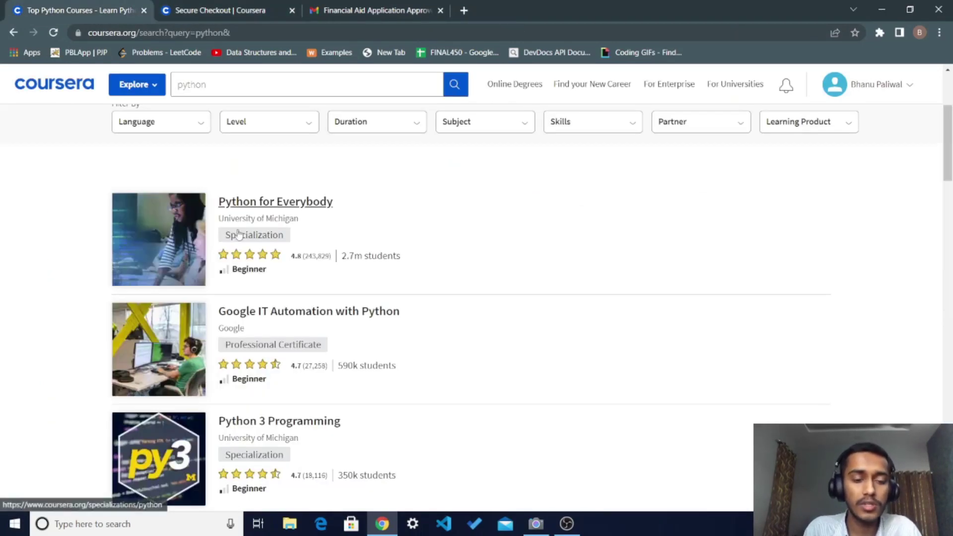
scroll(600, 298, "up", 3)
scroll(642, 412, "down", 6)
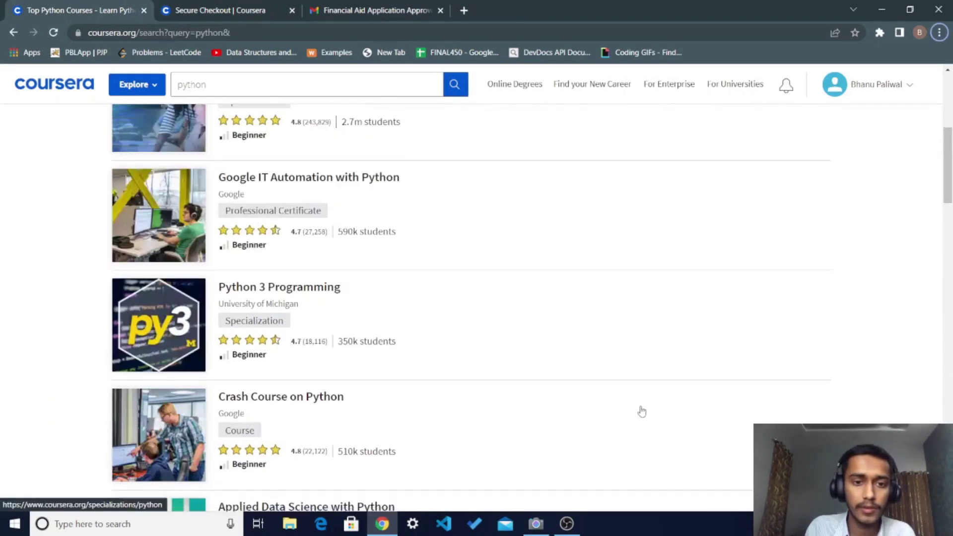
scroll(642, 412, "down", 2)
scroll(642, 412, "up", 3)
scroll(642, 412, "down", 10)
scroll(642, 412, "up", 1)
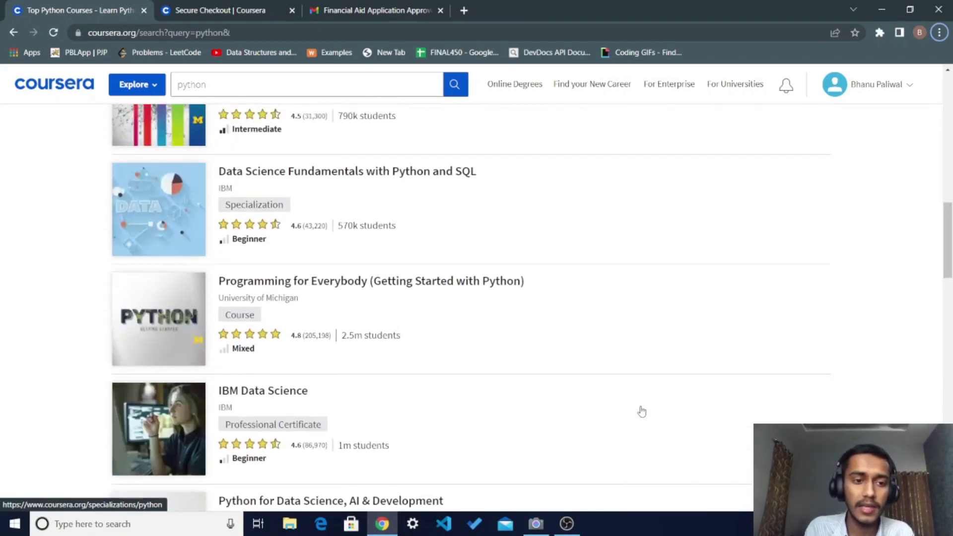
scroll(641, 412, "up", 12)
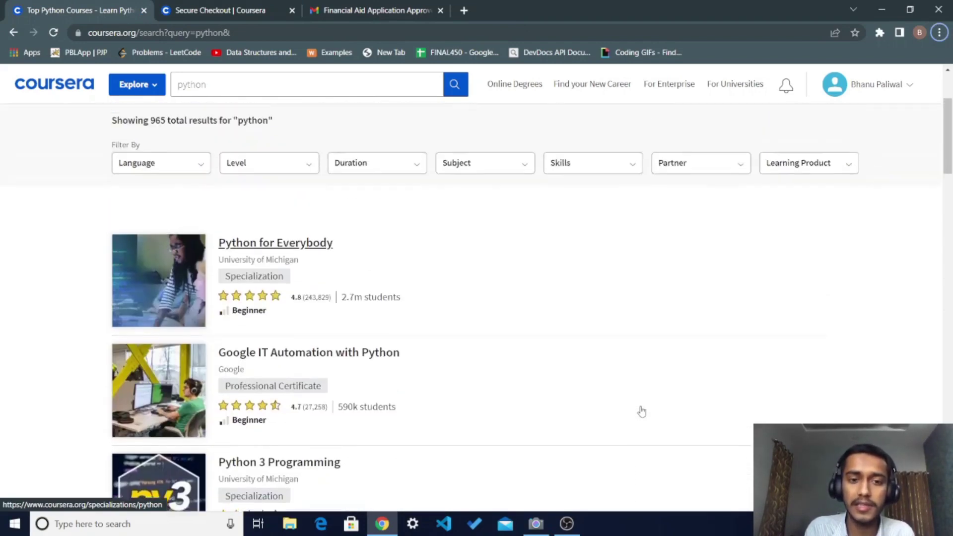
scroll(642, 412, "down", 3)
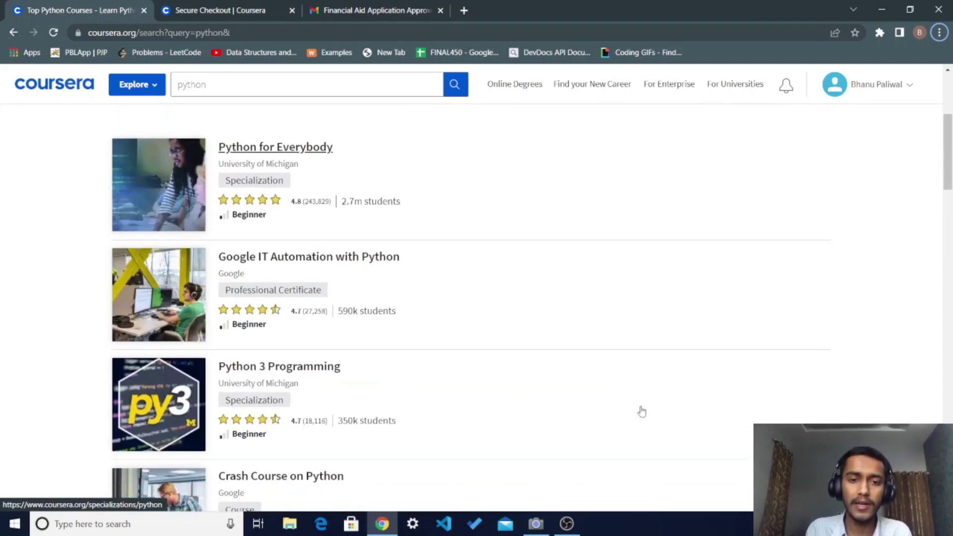